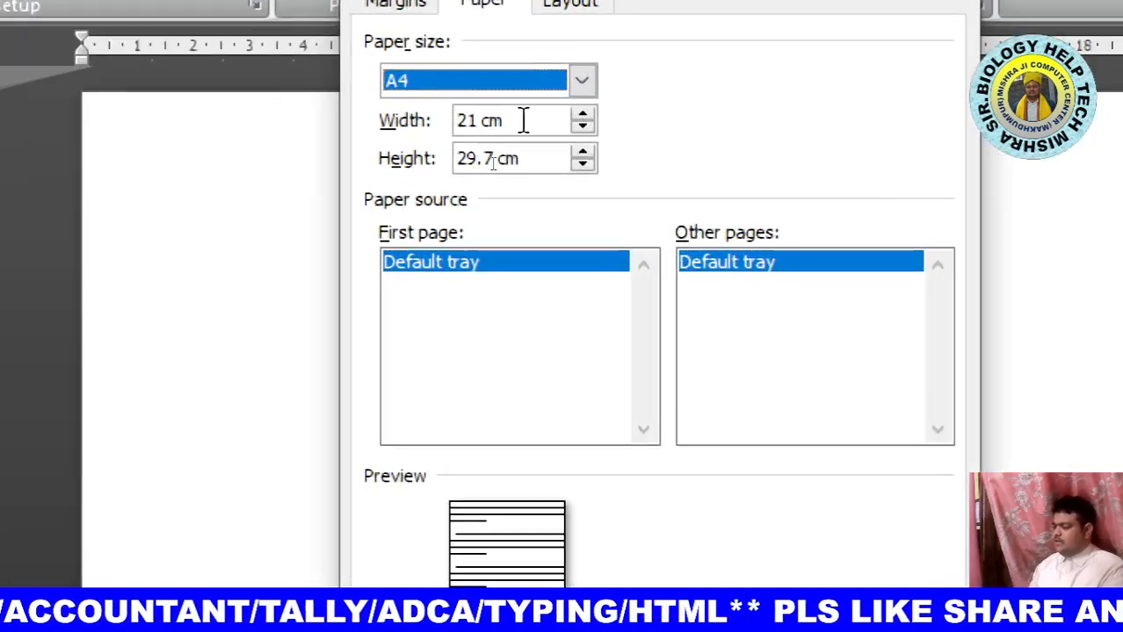
# - Set a custom paper size with a width of 3" and a height of 2"
pyautogui.click(526, 121)
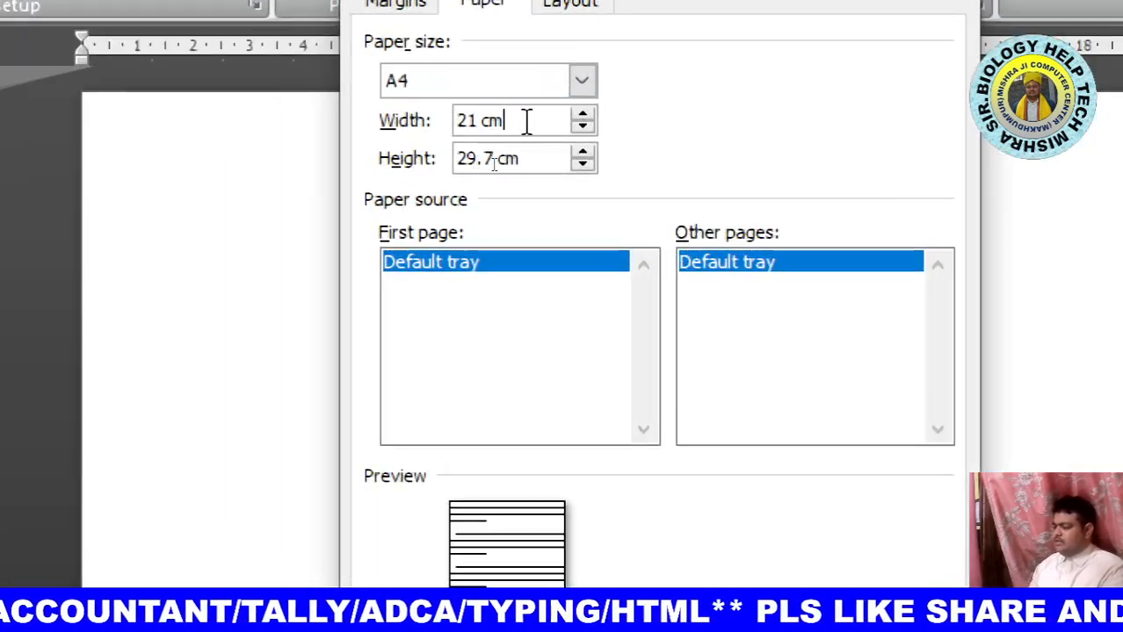
pyautogui.write('3')
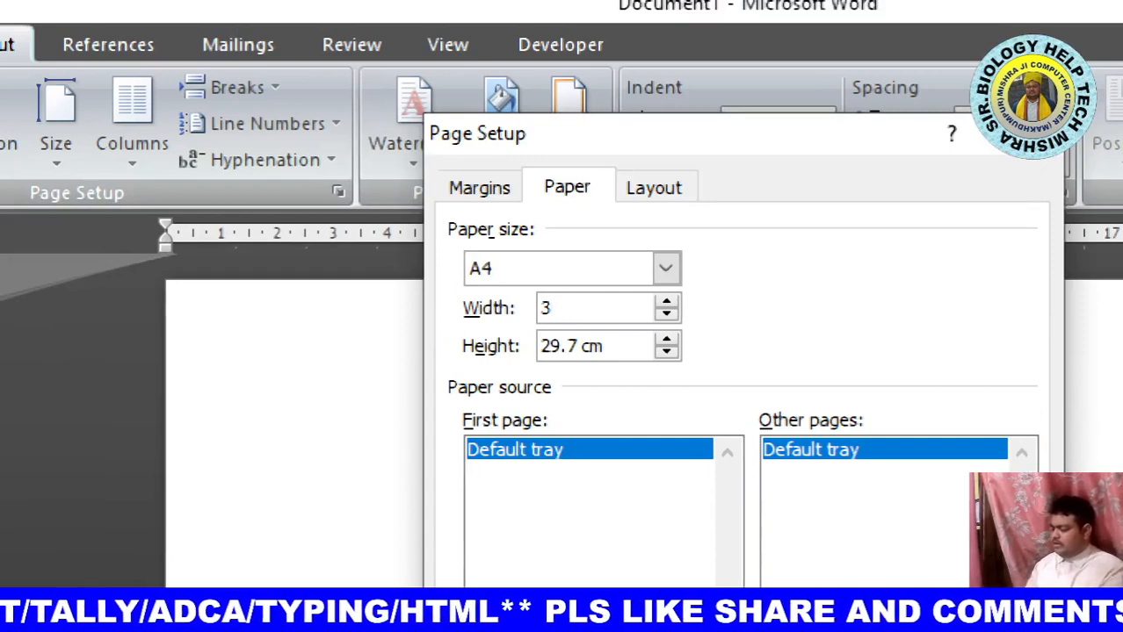
pyautogui.write('}')
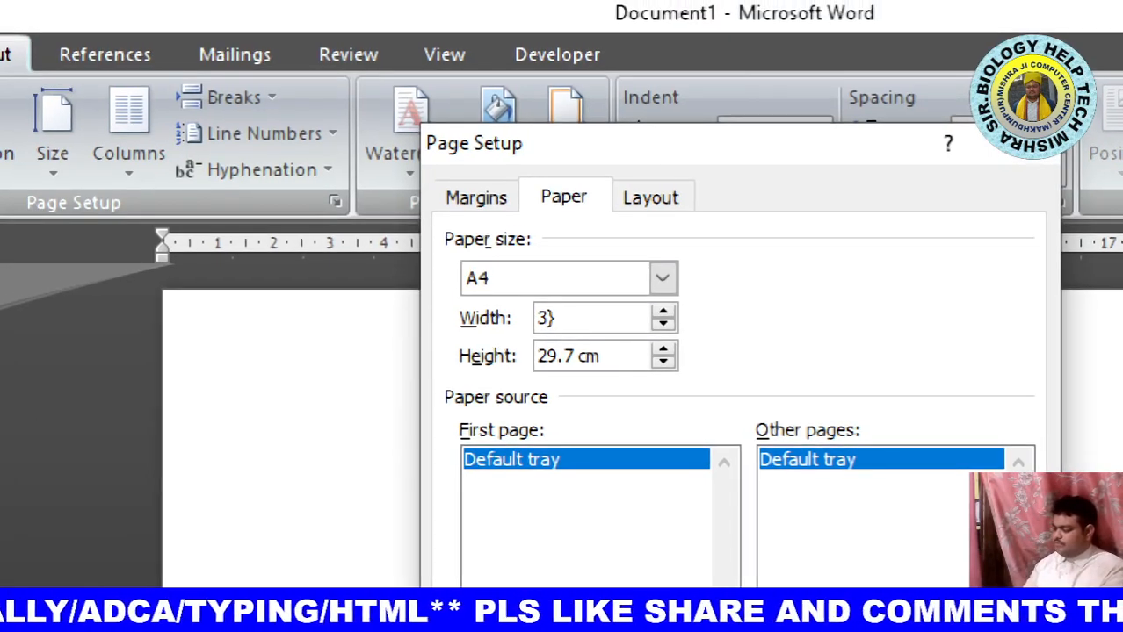
pyautogui.press('BackSpace')
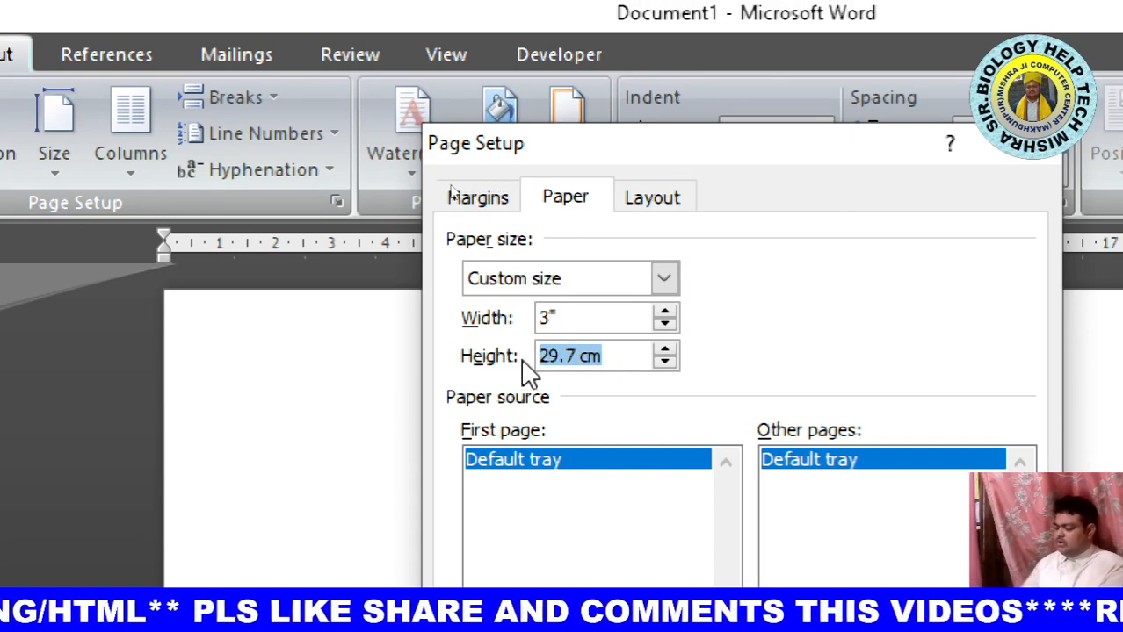
pyautogui.write('2')
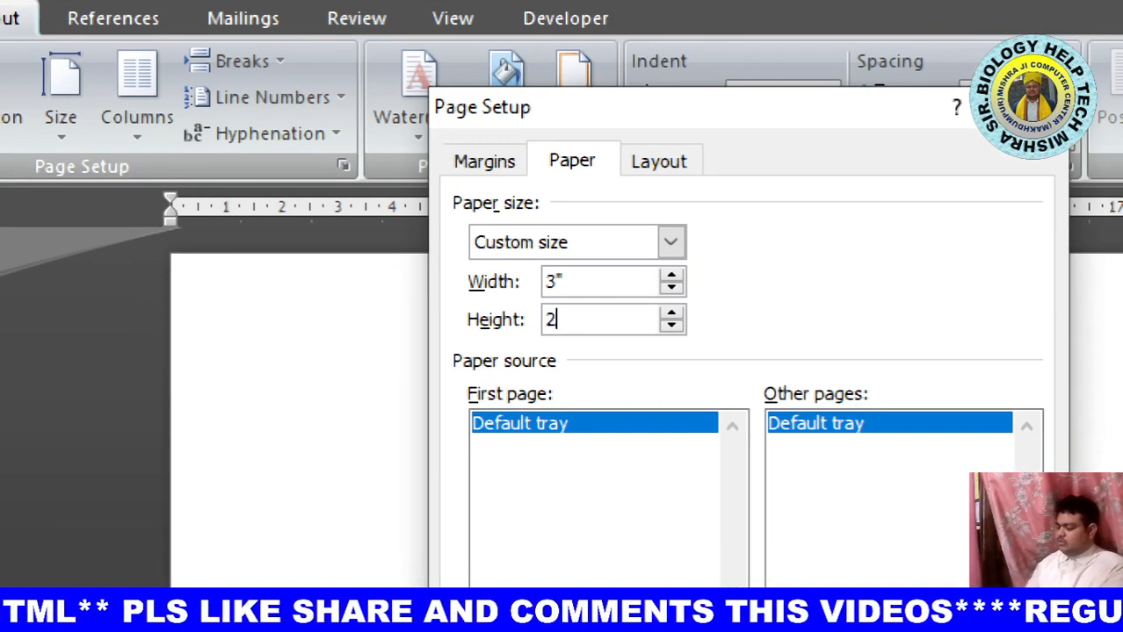
pyautogui.write('"')
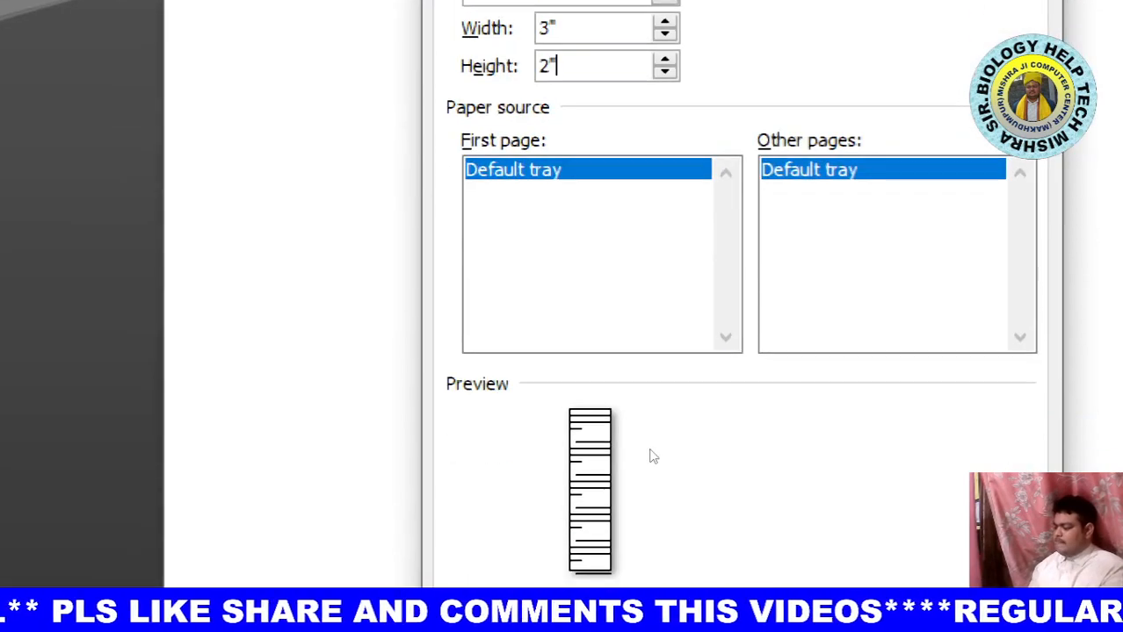
pyautogui.press('Tab')
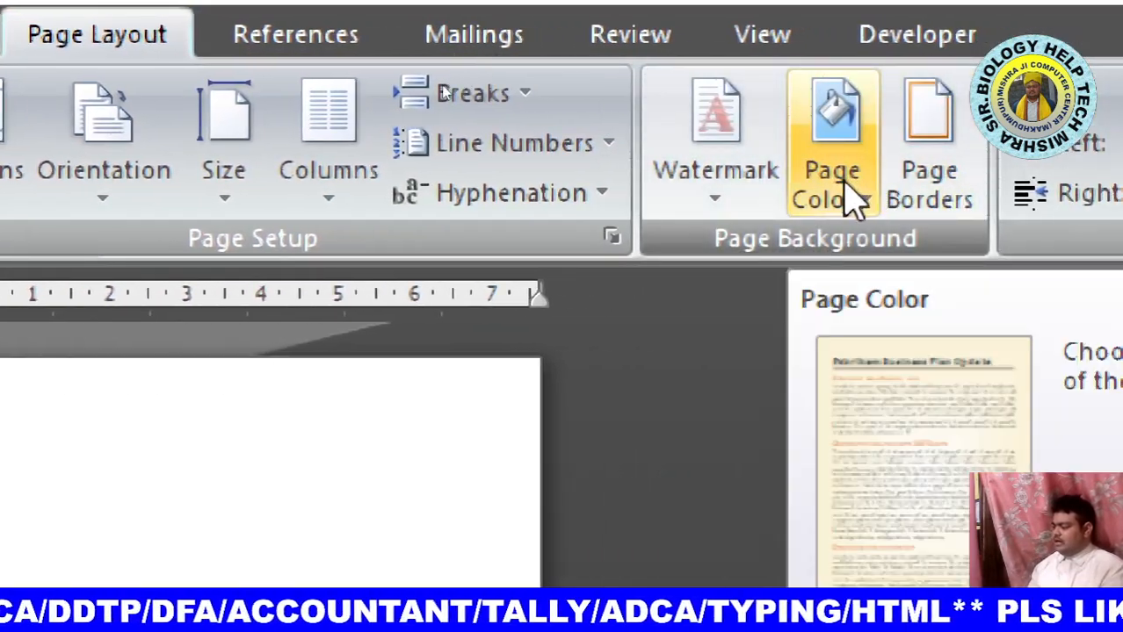
# - Apply a light yellow page color chosen from the standard palette of additional colors
pyautogui.click(851, 199)
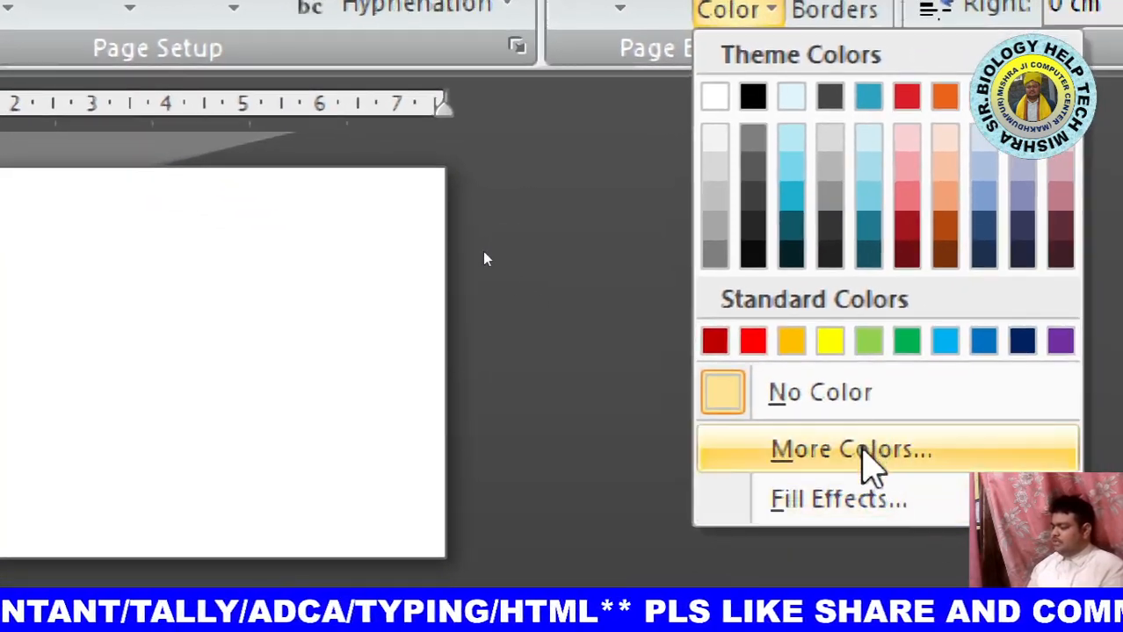
pyautogui.click(861, 450)
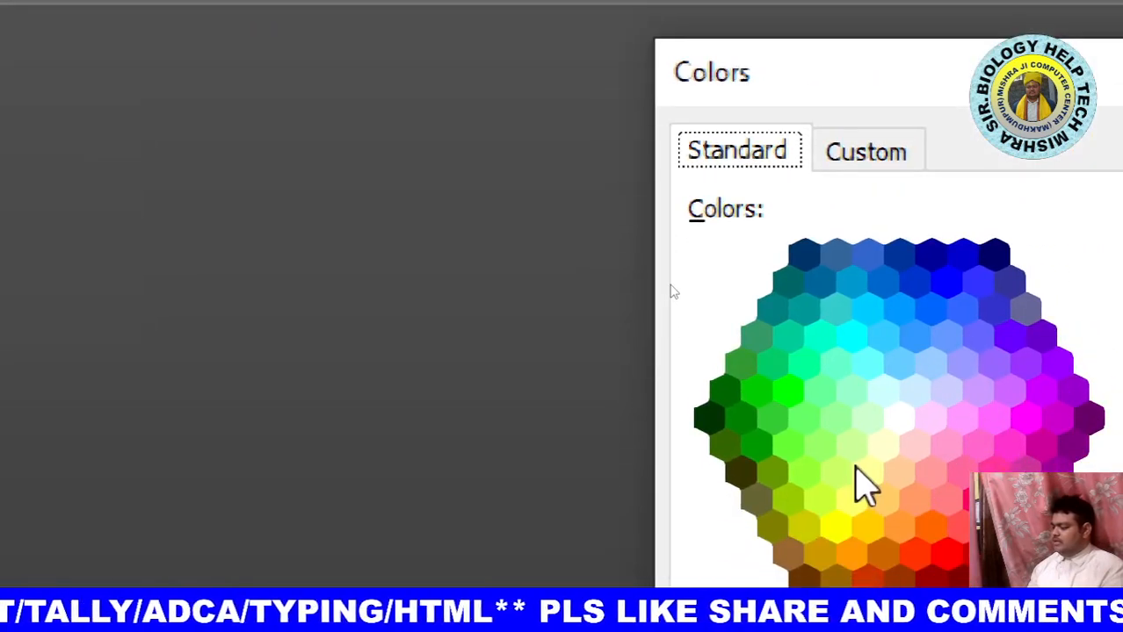
pyautogui.click(850, 497)
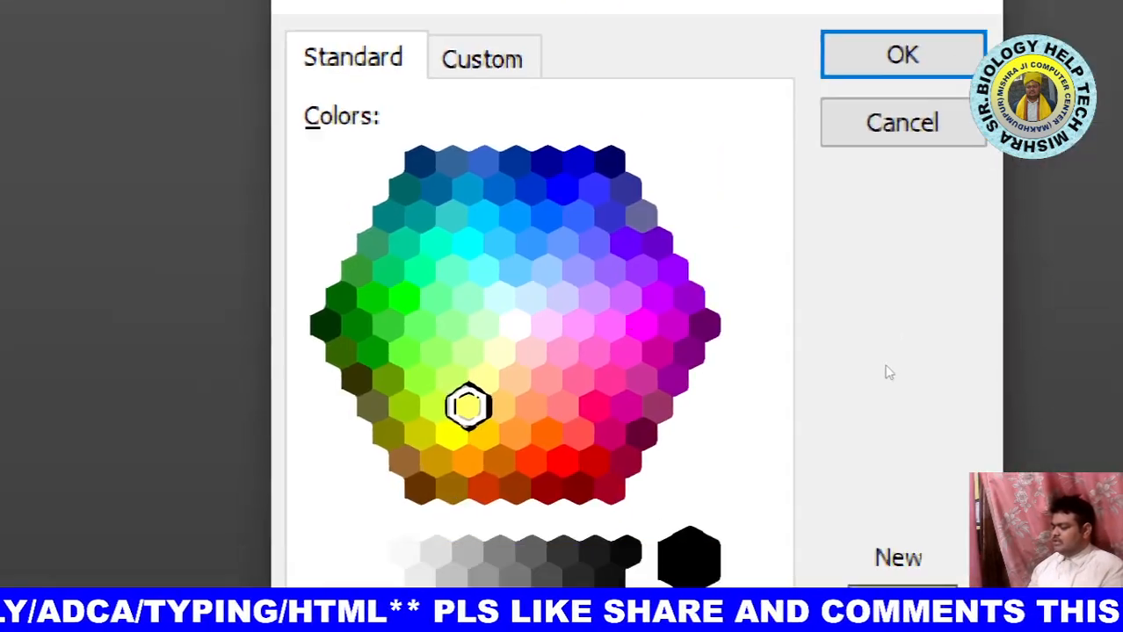
pyautogui.click(902, 24)
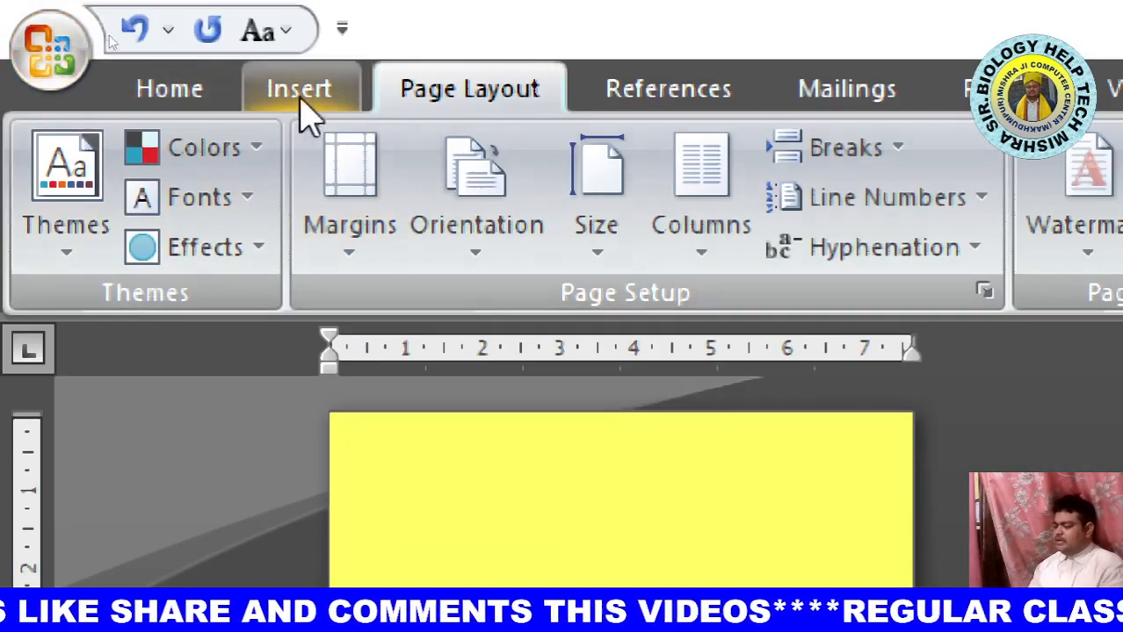
# - Start a new WordArt using the first style in the gallery, the straight white-outlined one
pyautogui.click(303, 88)
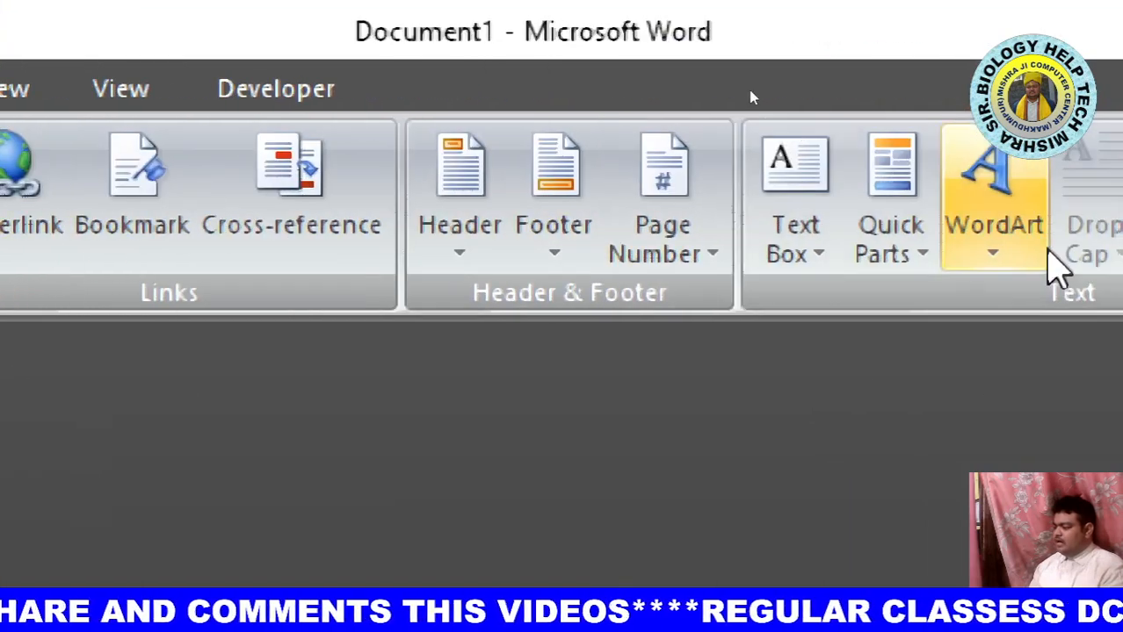
pyautogui.click(841, 244)
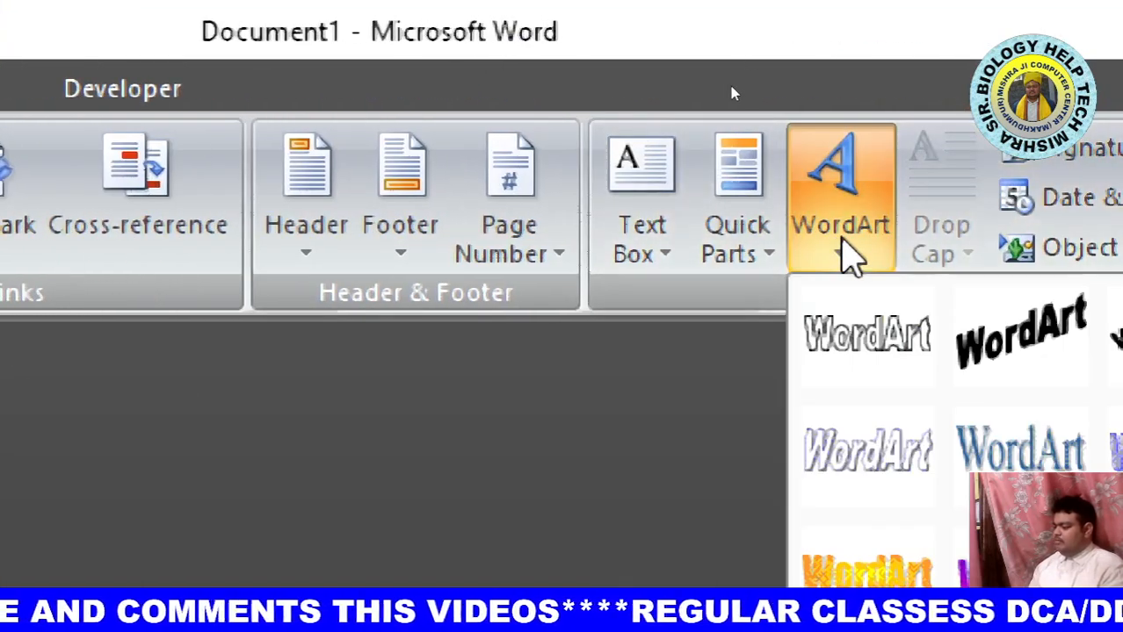
pyautogui.click(899, 335)
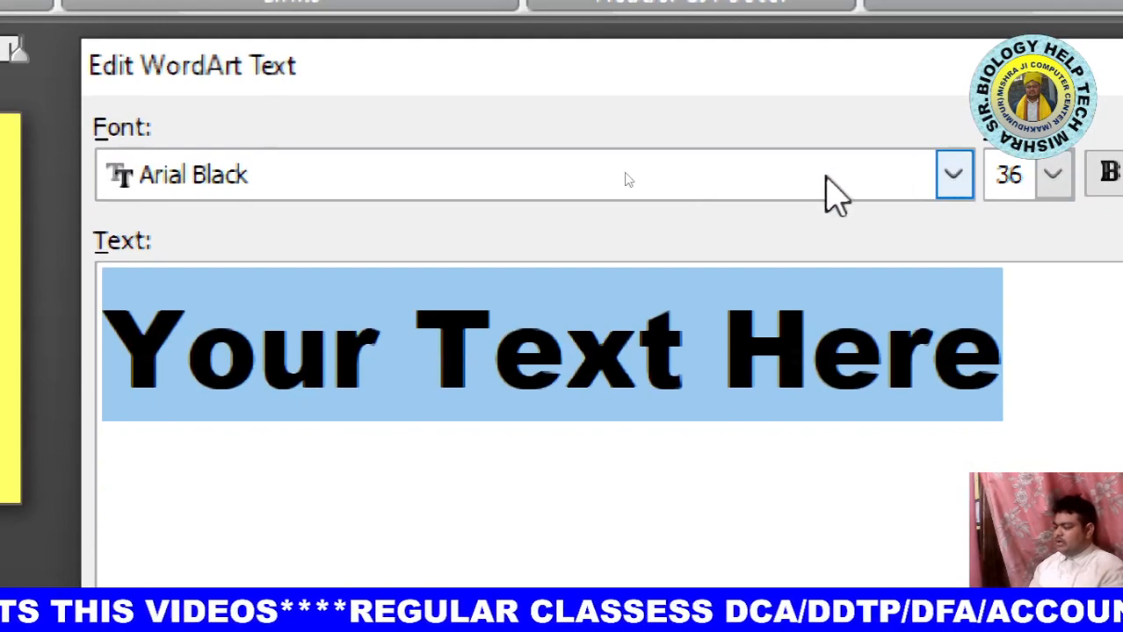
# - Change the WordArt text's font to DevLys 010
pyautogui.click(957, 188)
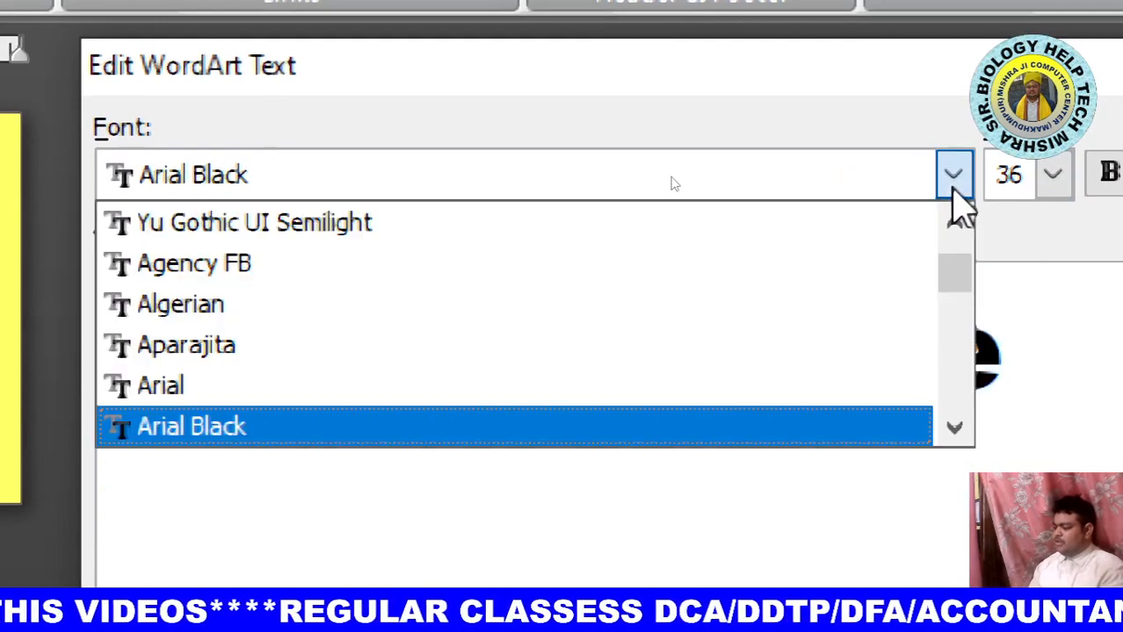
pyautogui.scroll(-2, 960, 430)
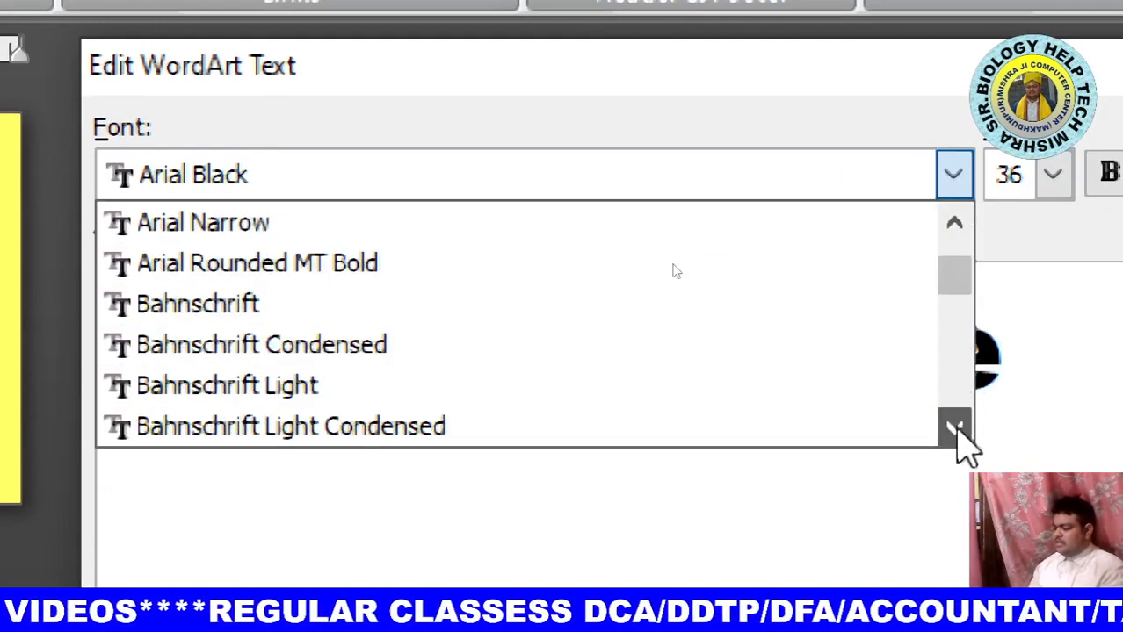
pyautogui.scroll(-4, 960, 430)
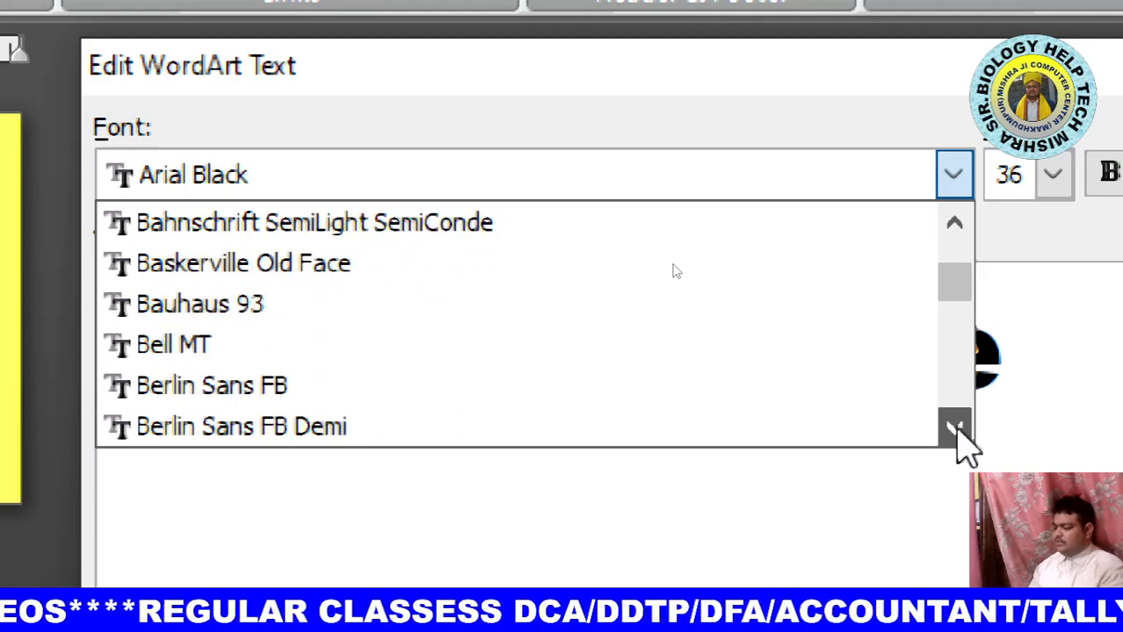
pyautogui.scroll(-3, 960, 430)
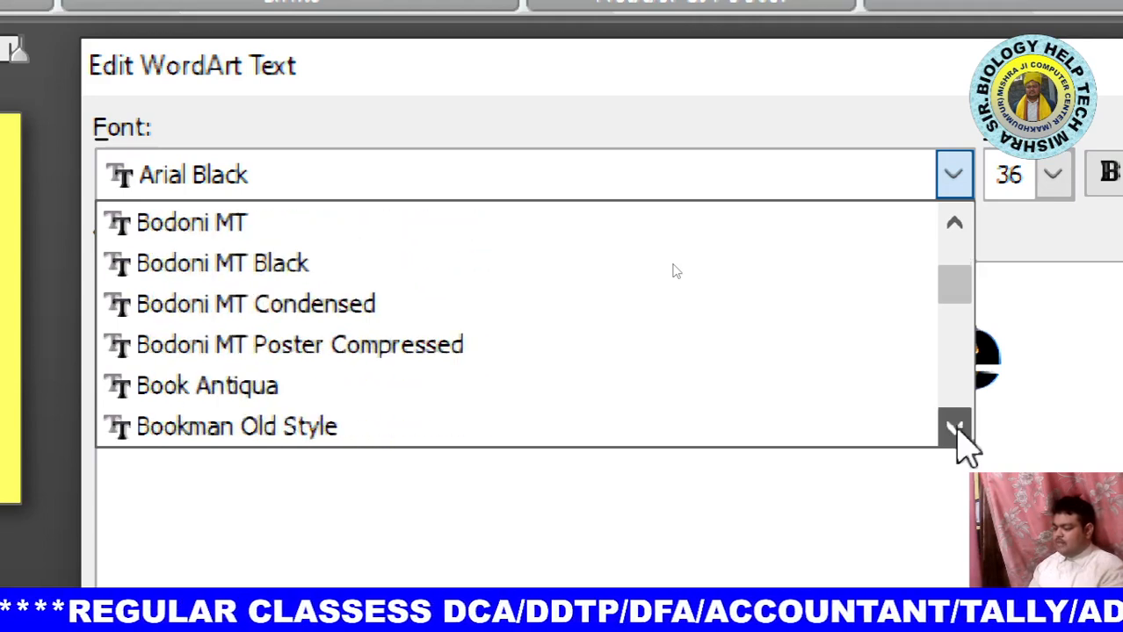
pyautogui.scroll(-3, 960, 431)
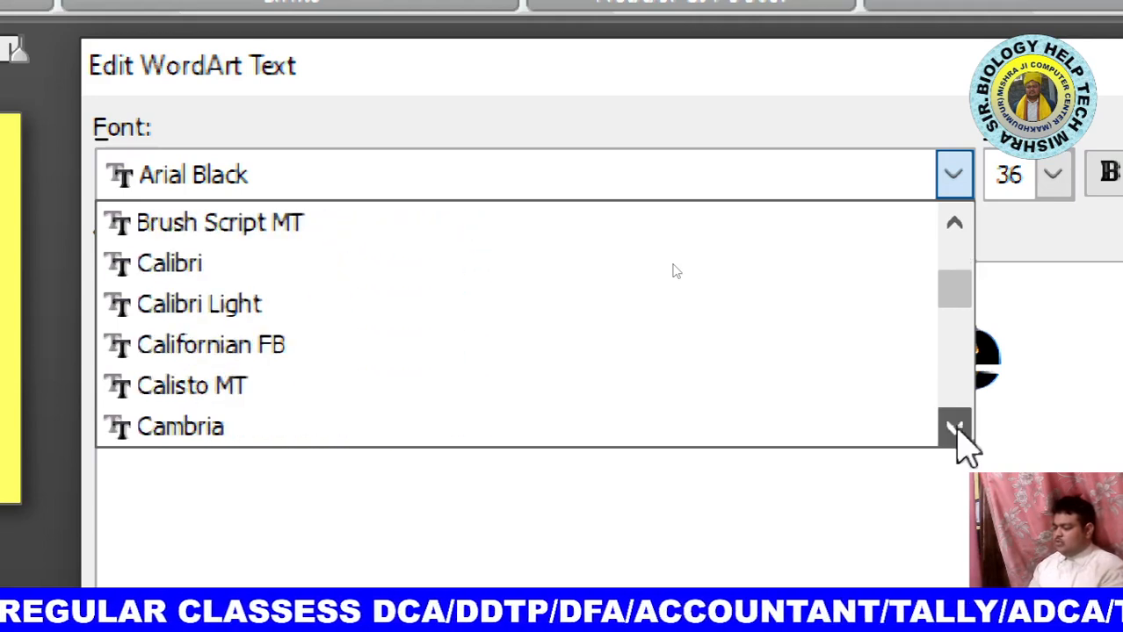
pyautogui.scroll(-3, 960, 431)
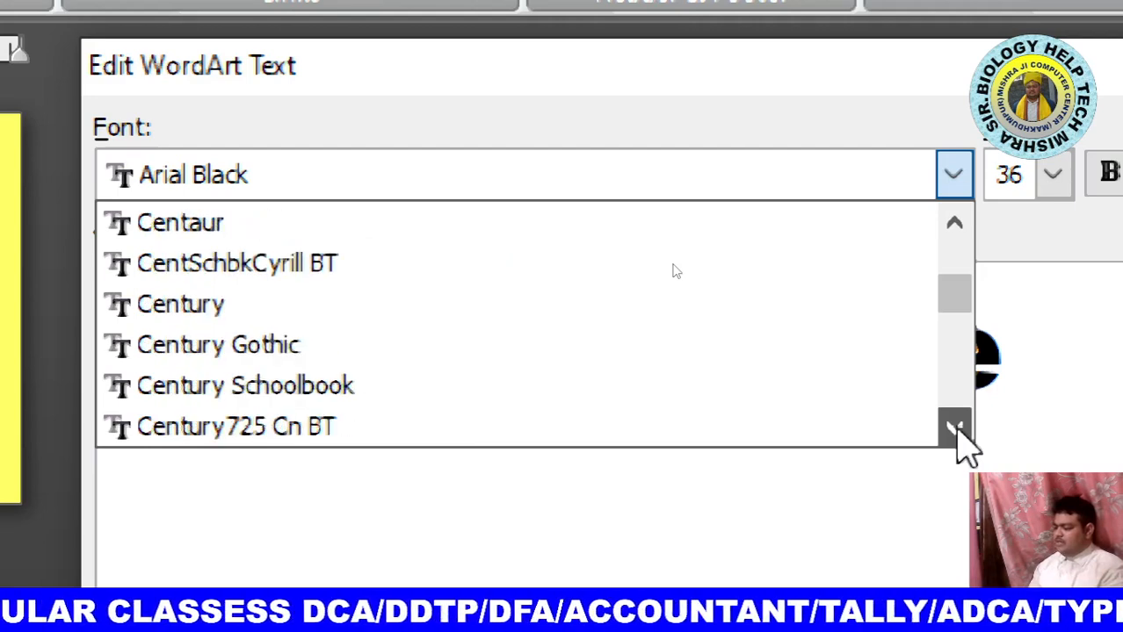
pyautogui.scroll(-3, 960, 431)
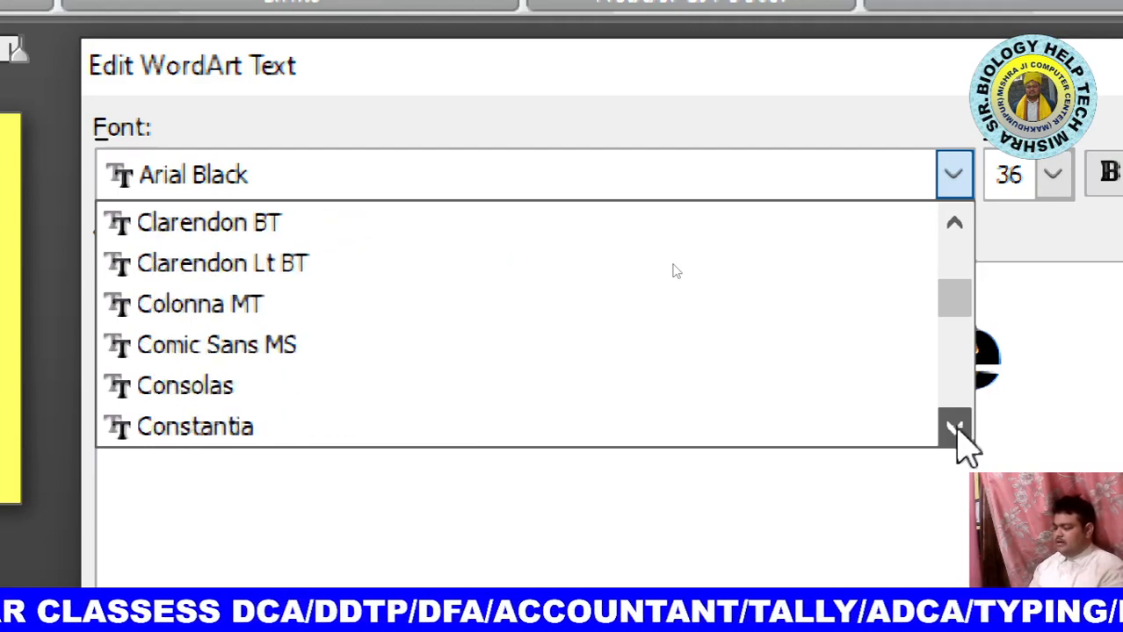
pyautogui.scroll(-3, 960, 431)
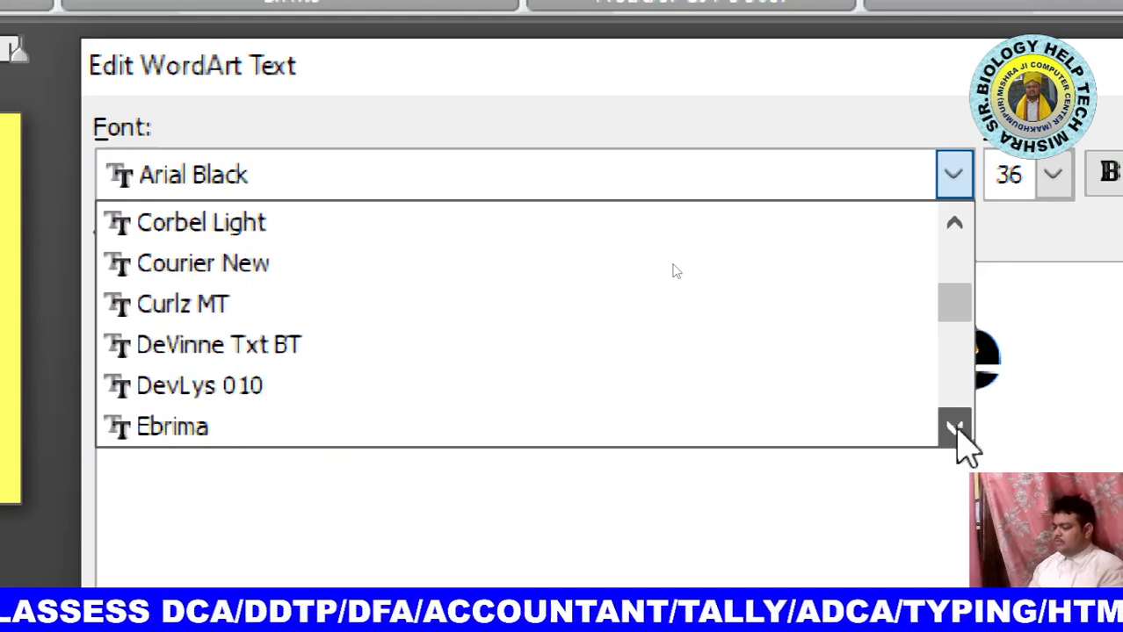
pyautogui.scroll(-1, 960, 439)
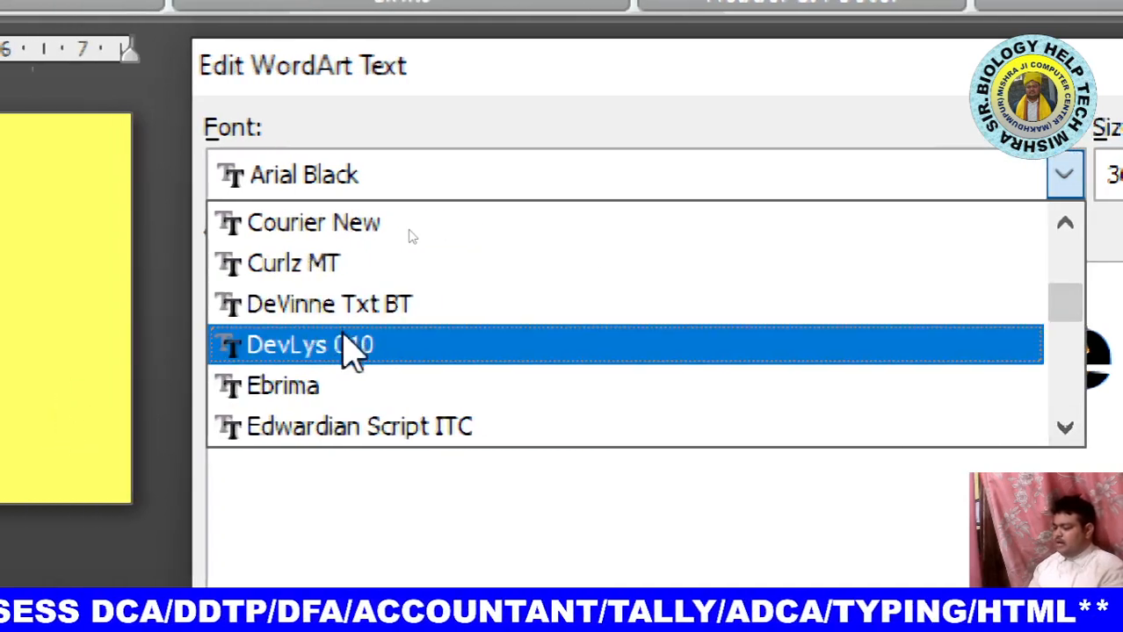
pyautogui.click(347, 344)
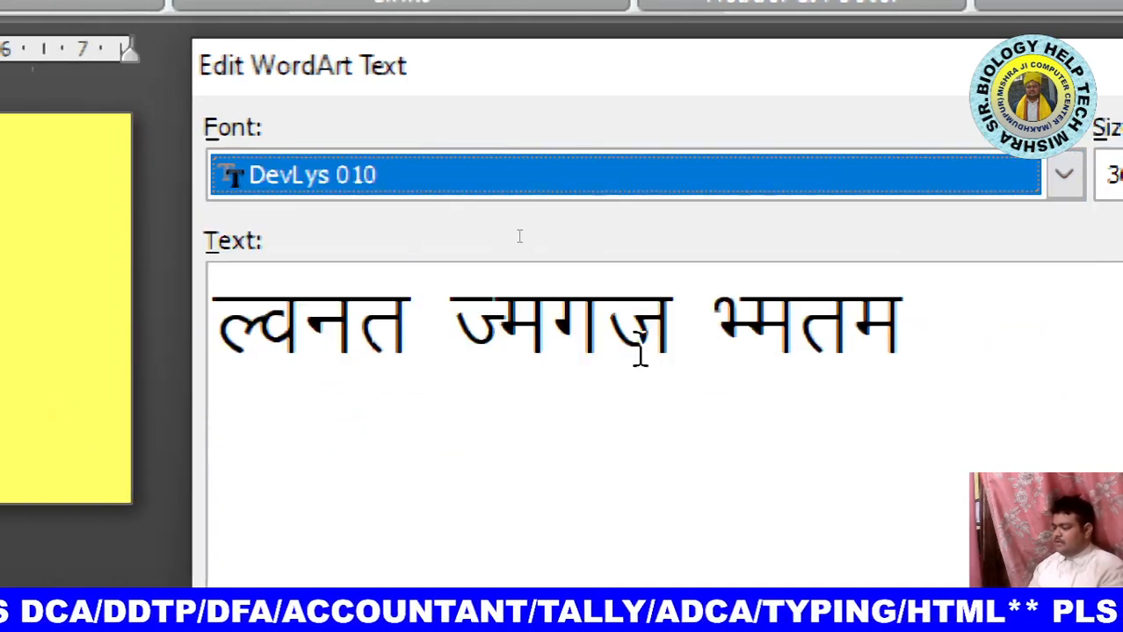
# - Replace the placeholder WordArt text with पटना and place the WordArt on the page
pyautogui.moveTo(914, 323); pyautogui.dragTo(152, 380)
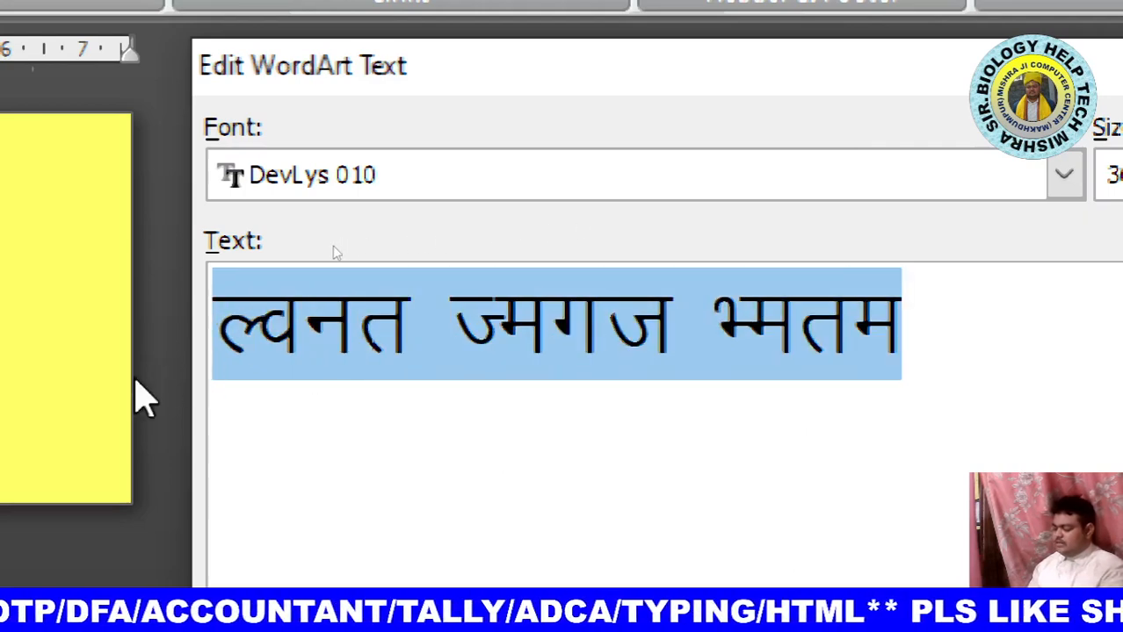
pyautogui.write('i')
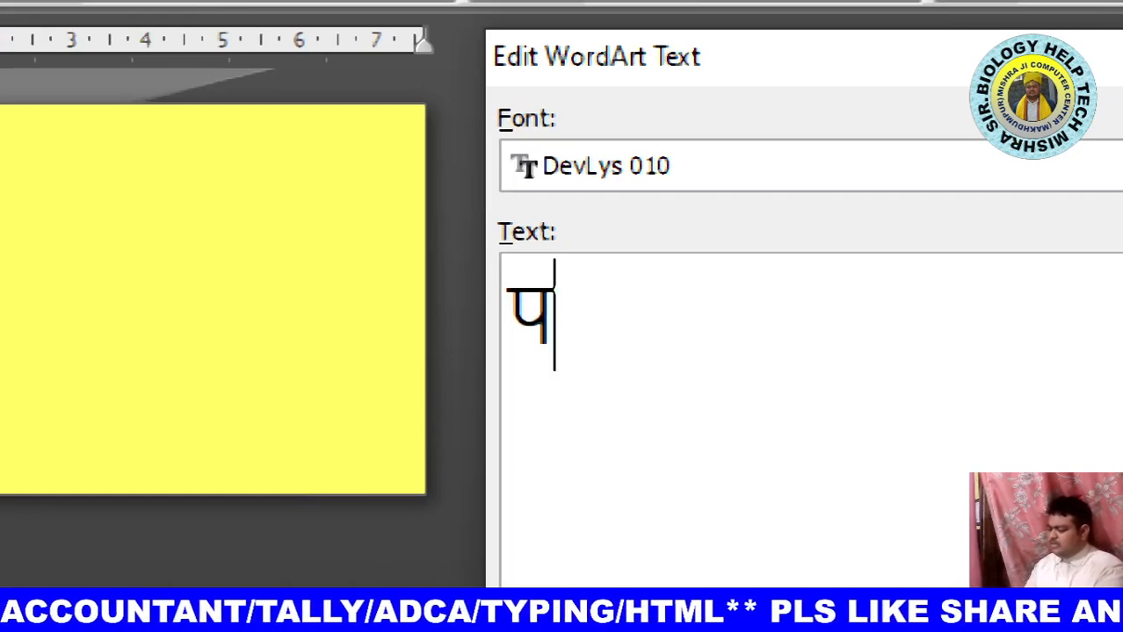
pyautogui.write('Vu')
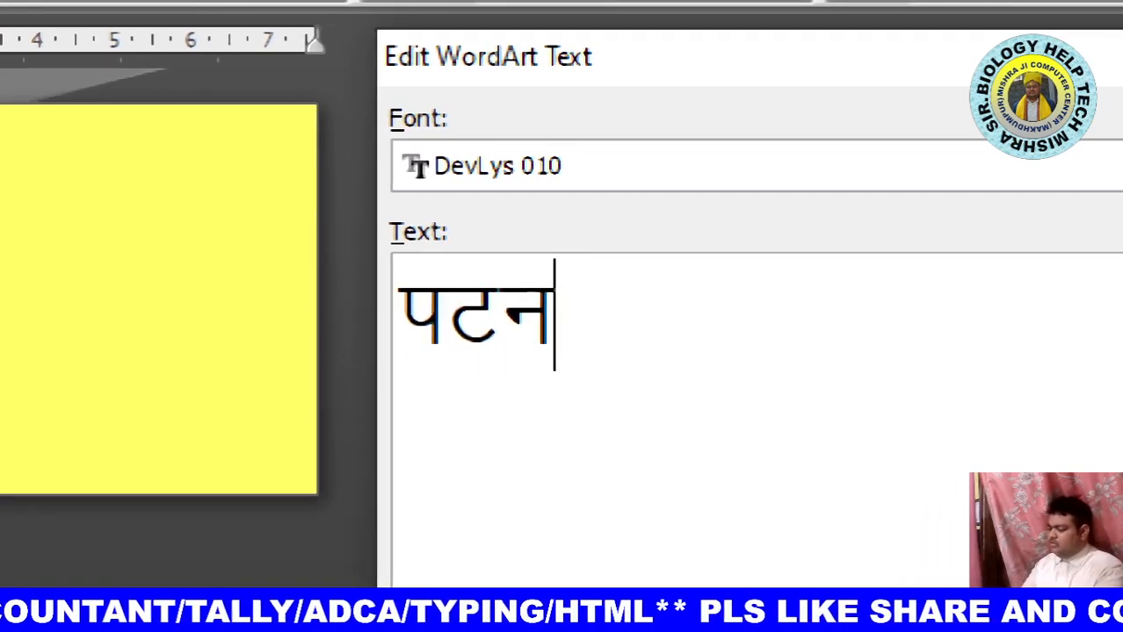
pyautogui.write('k')
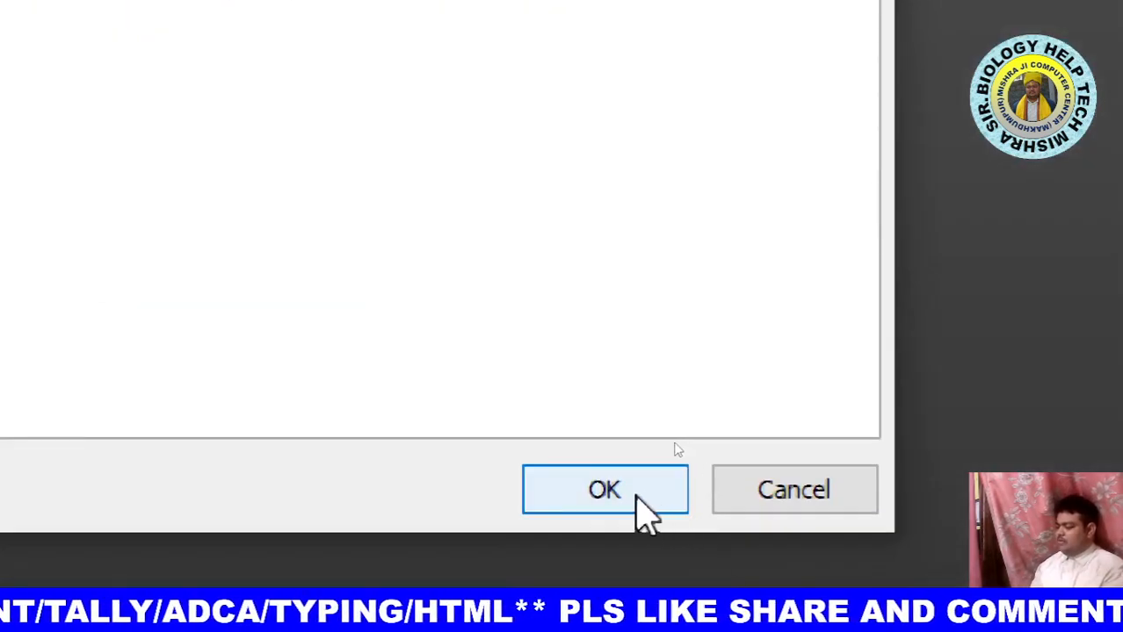
pyautogui.click(644, 512)
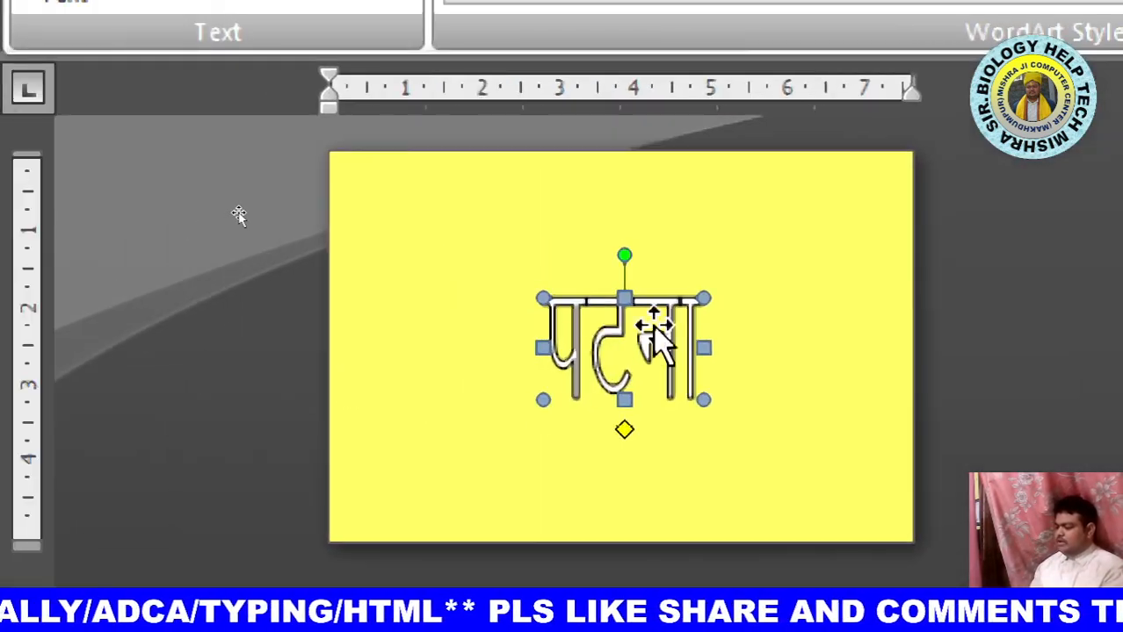
# - Move the पटना WordArt to the top centre of the yellow page and reduce its height
pyautogui.moveTo(612, 369); pyautogui.dragTo(579, 220)
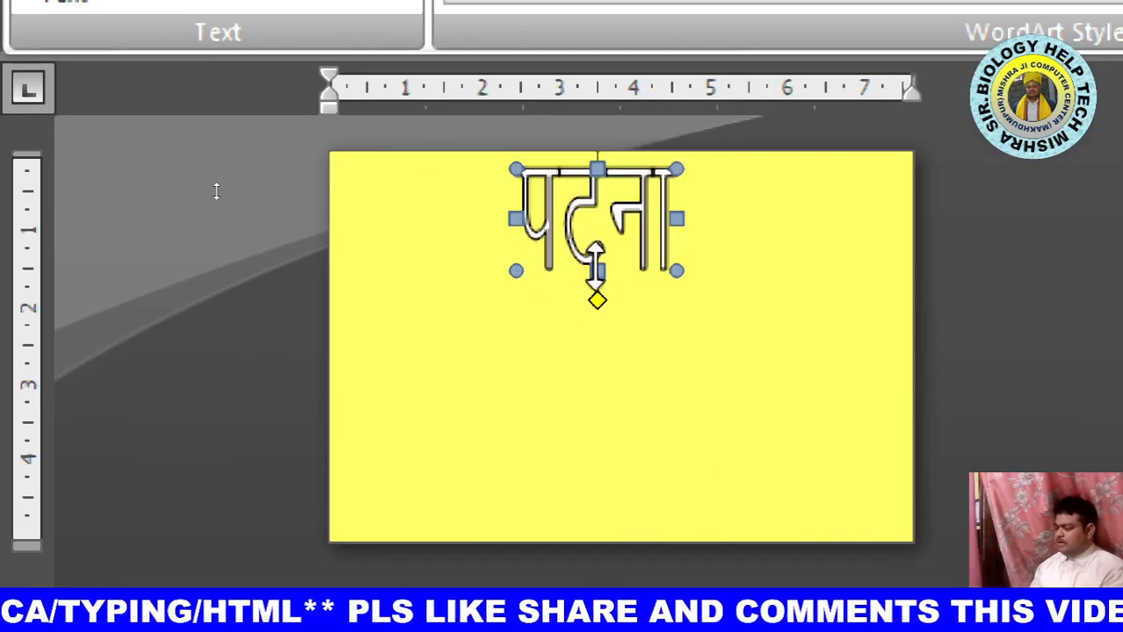
pyautogui.moveTo(594, 267); pyautogui.dragTo(594, 221)
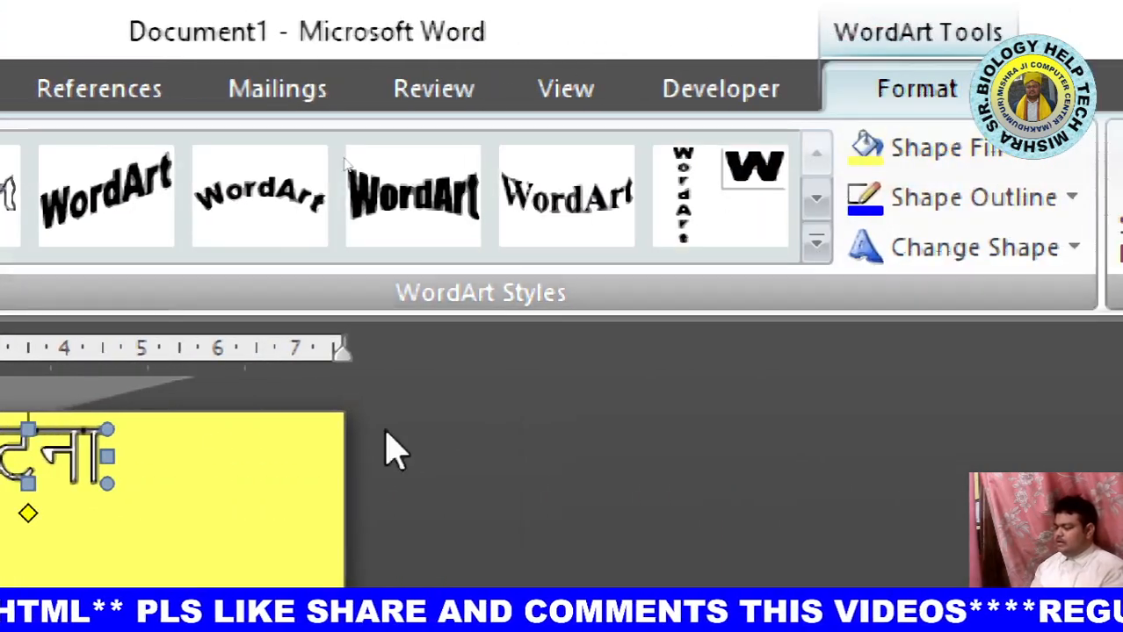
pyautogui.click(207, 500)
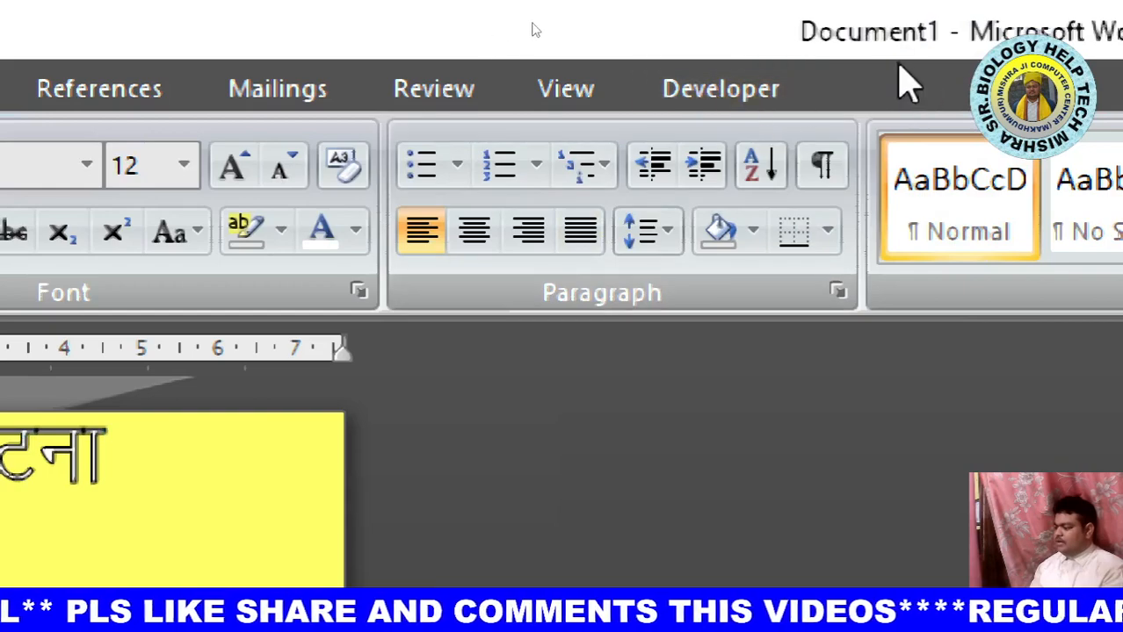
# - Fill the पटना WordArt with the black theme color
pyautogui.click(12, 466)
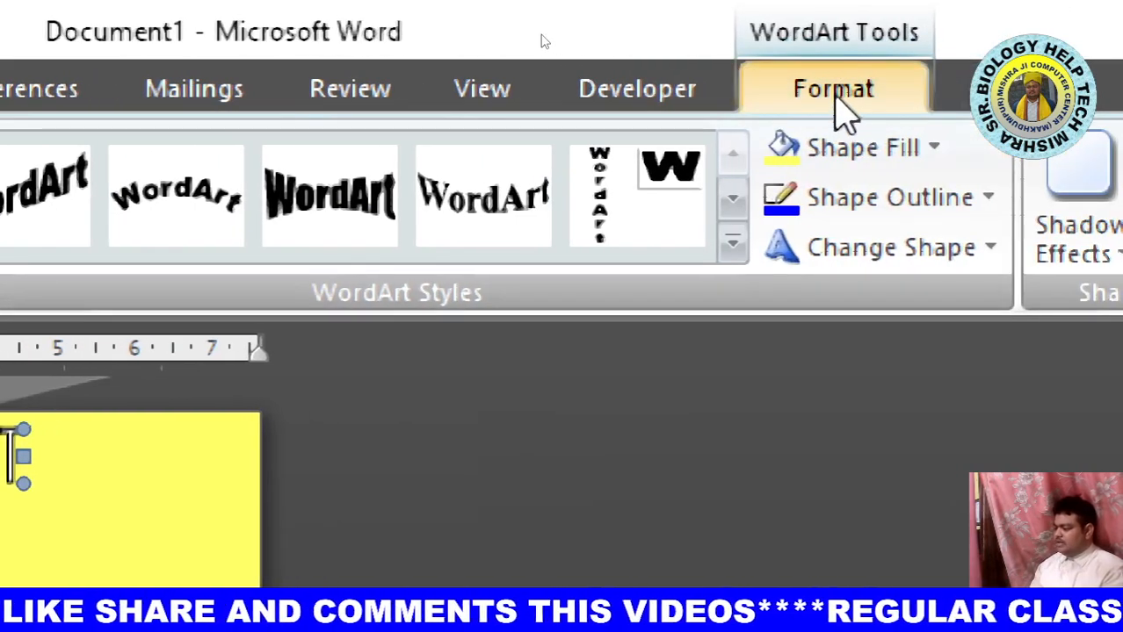
pyautogui.click(873, 163)
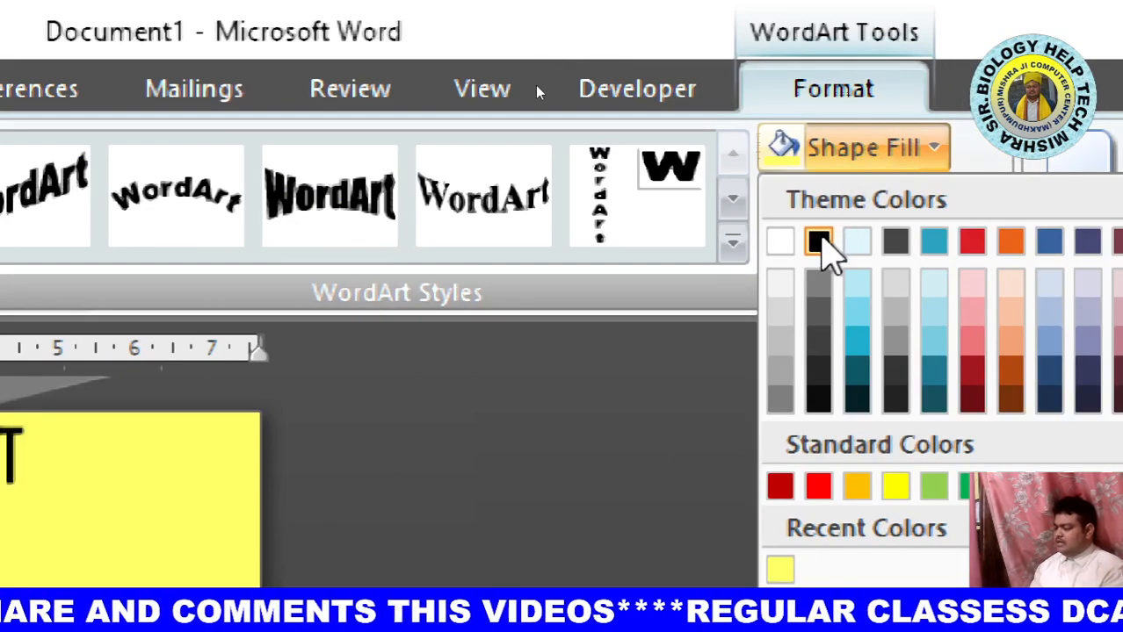
pyautogui.click(819, 241)
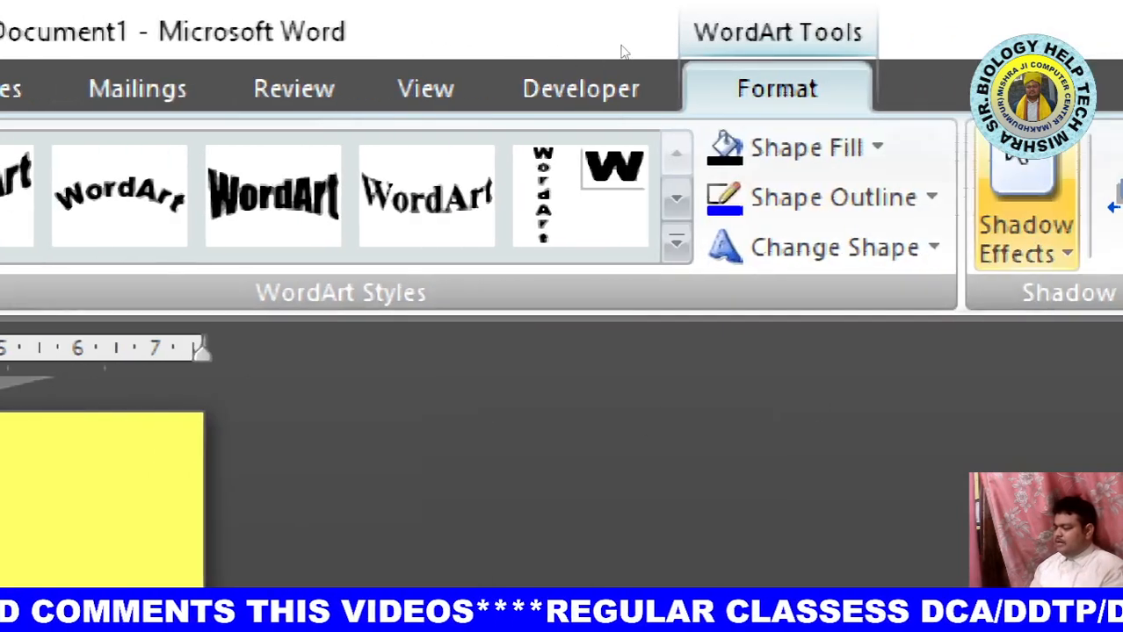
# - Set the outline of the पटना WordArt to the black theme color
pyautogui.click(833, 209)
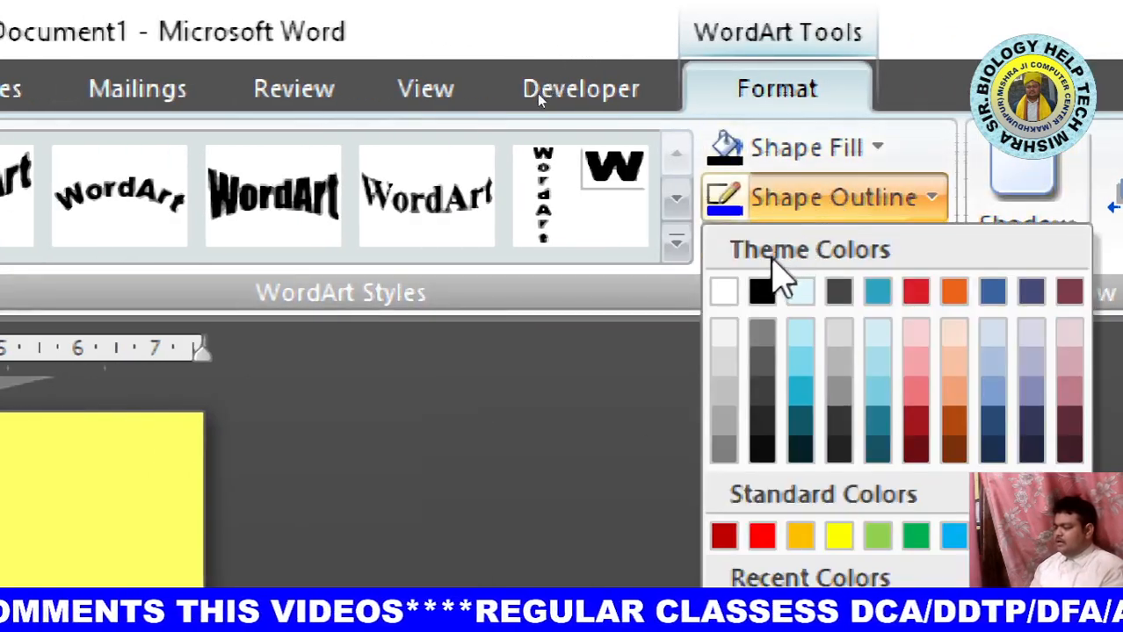
pyautogui.click(762, 293)
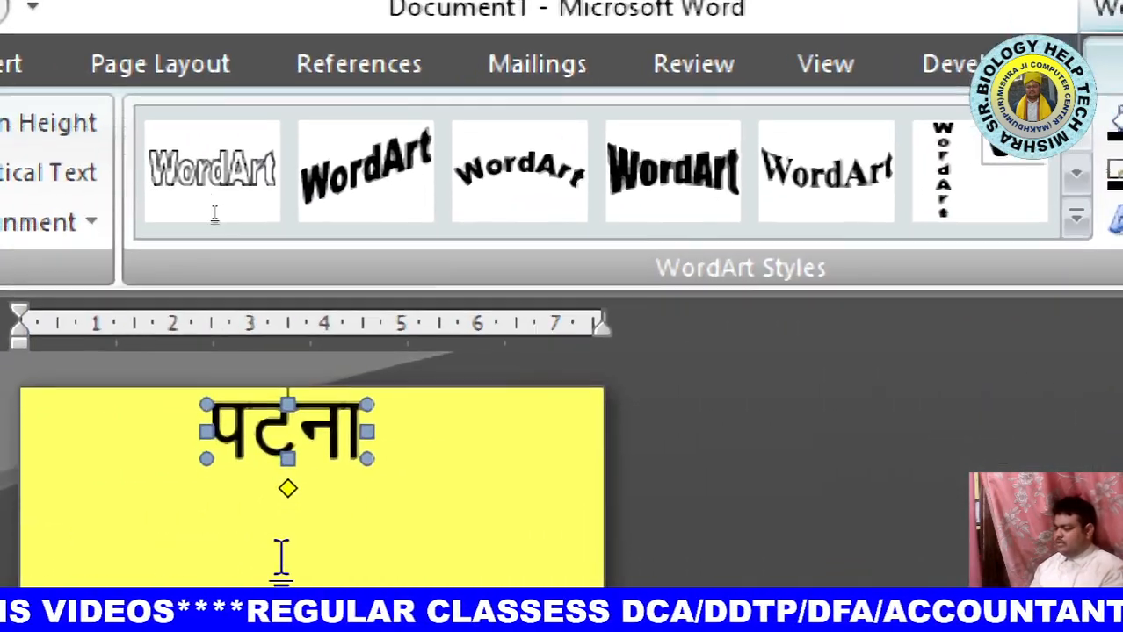
pyautogui.click(283, 556)
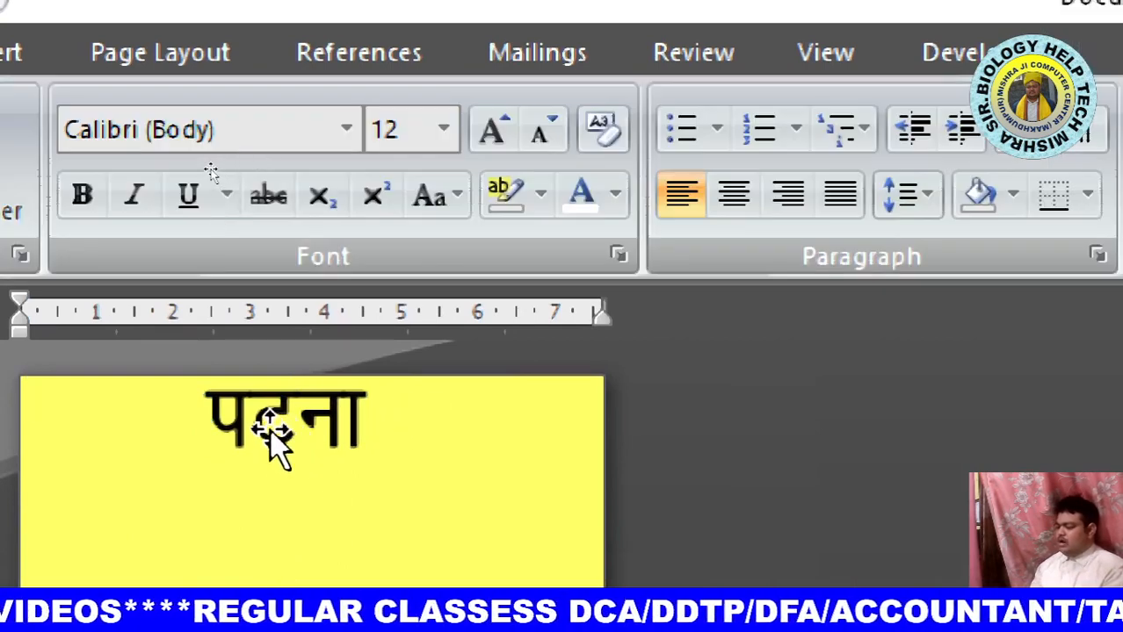
pyautogui.click(276, 439)
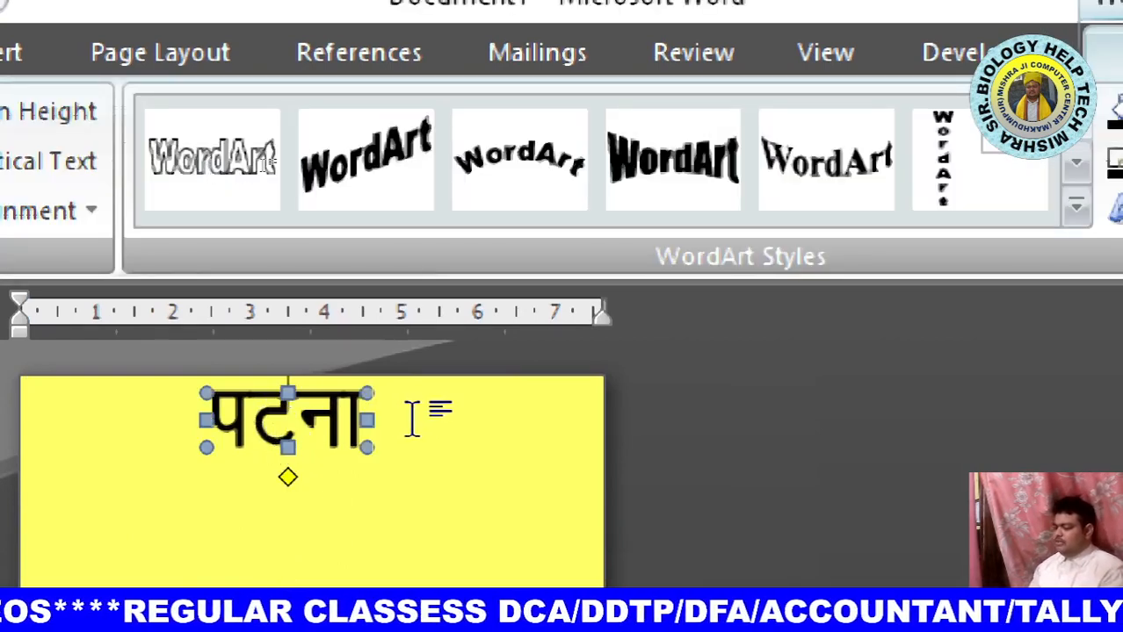
pyautogui.click(276, 443)
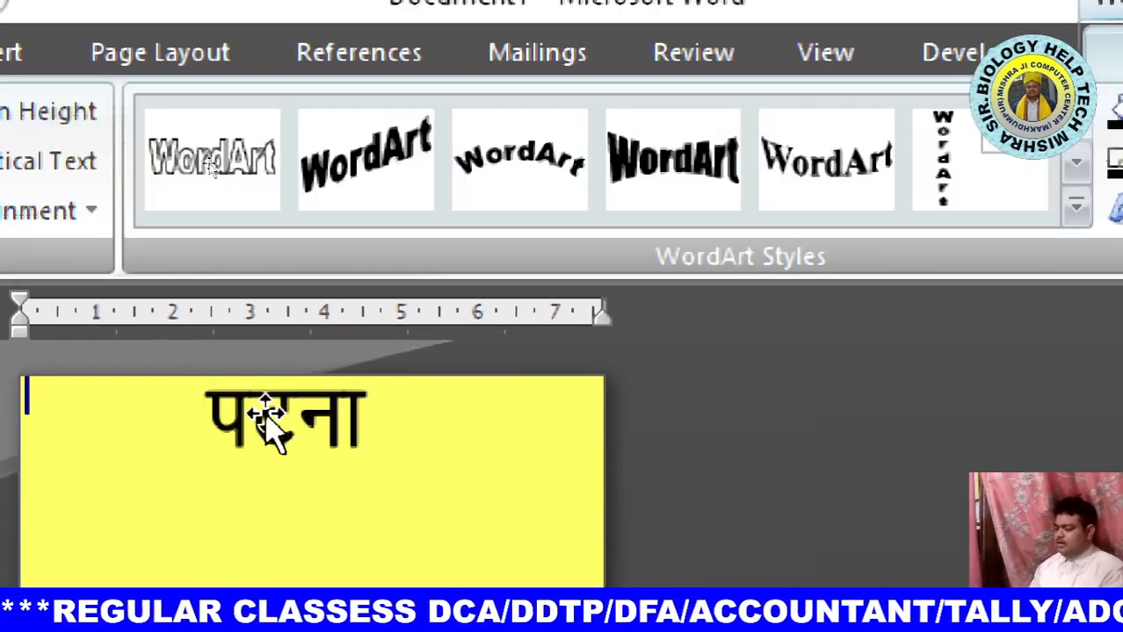
# - Change the shape of the पटना WordArt to the last wave in the first row of Warp shapes
pyautogui.click(274, 424)
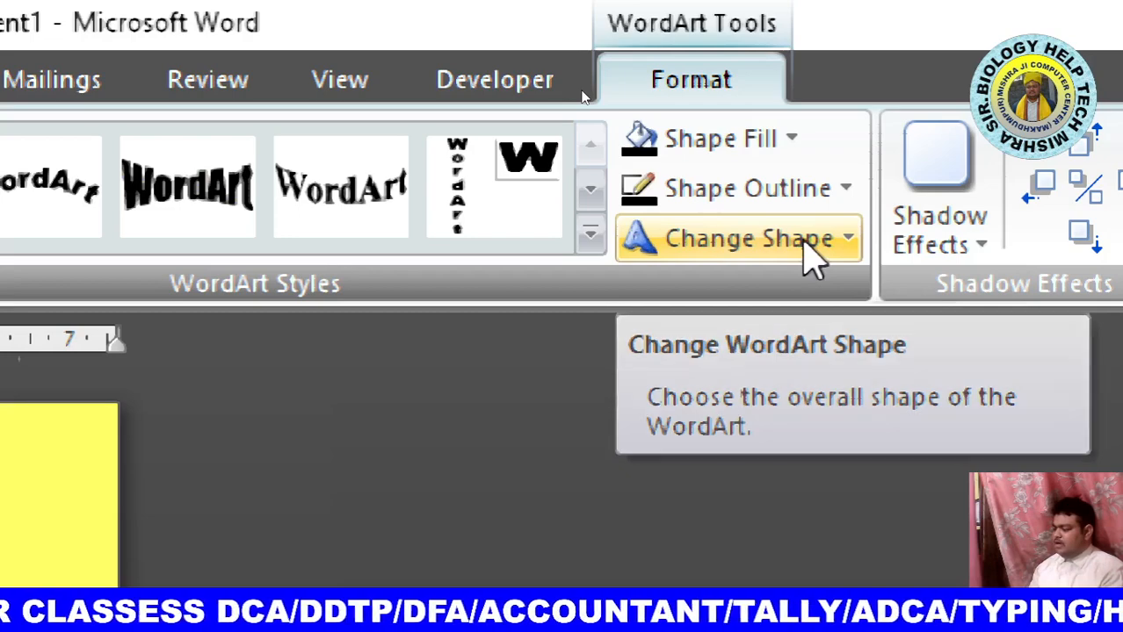
pyautogui.click(808, 250)
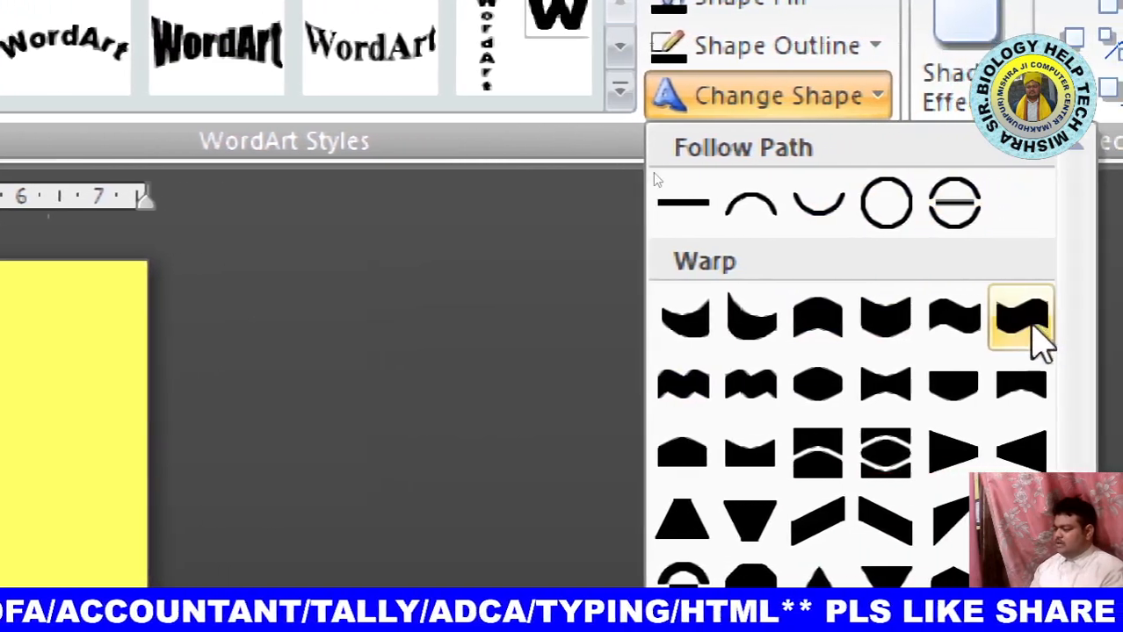
pyautogui.click(1036, 322)
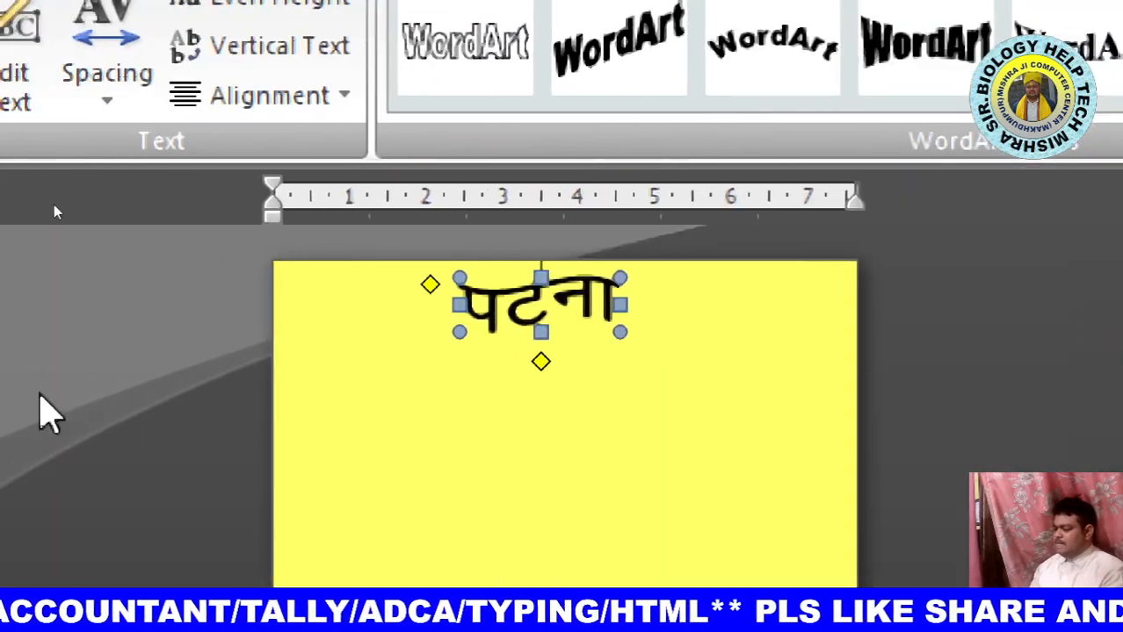
pyautogui.click(533, 428)
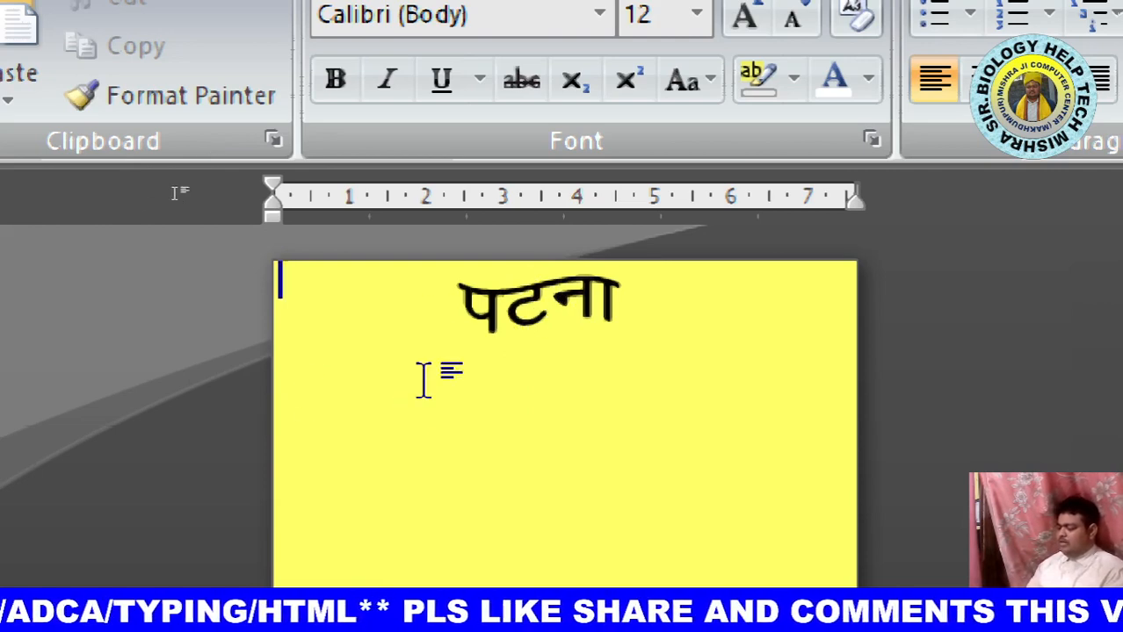
# - Start a new line below the पटना heading and set its font to DevLys 010
pyautogui.press('Return')
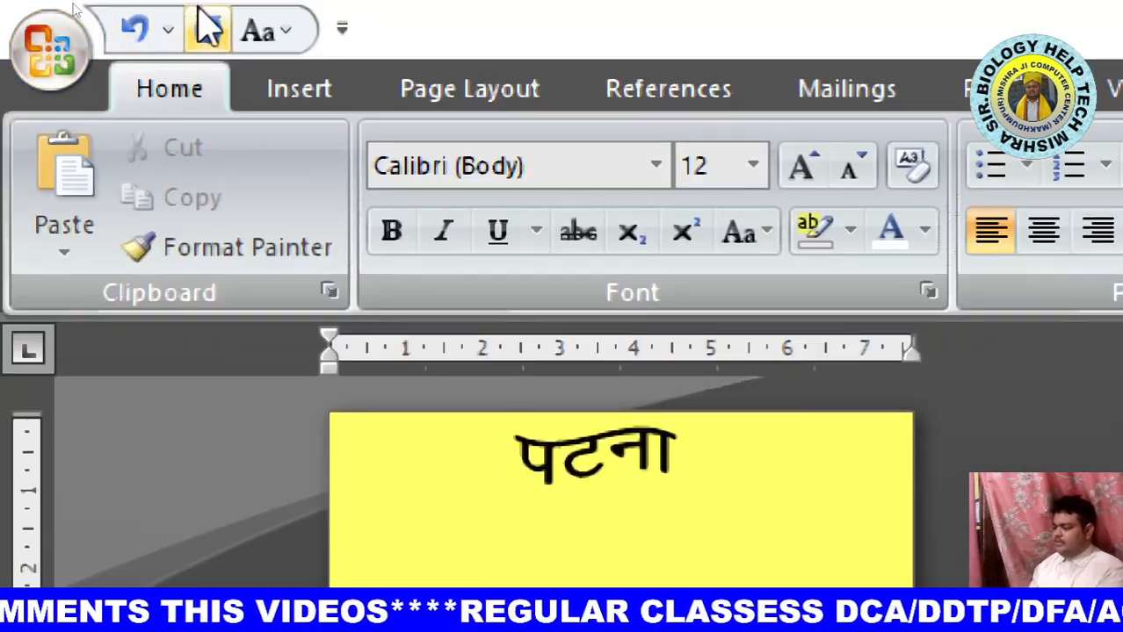
pyautogui.click(659, 42)
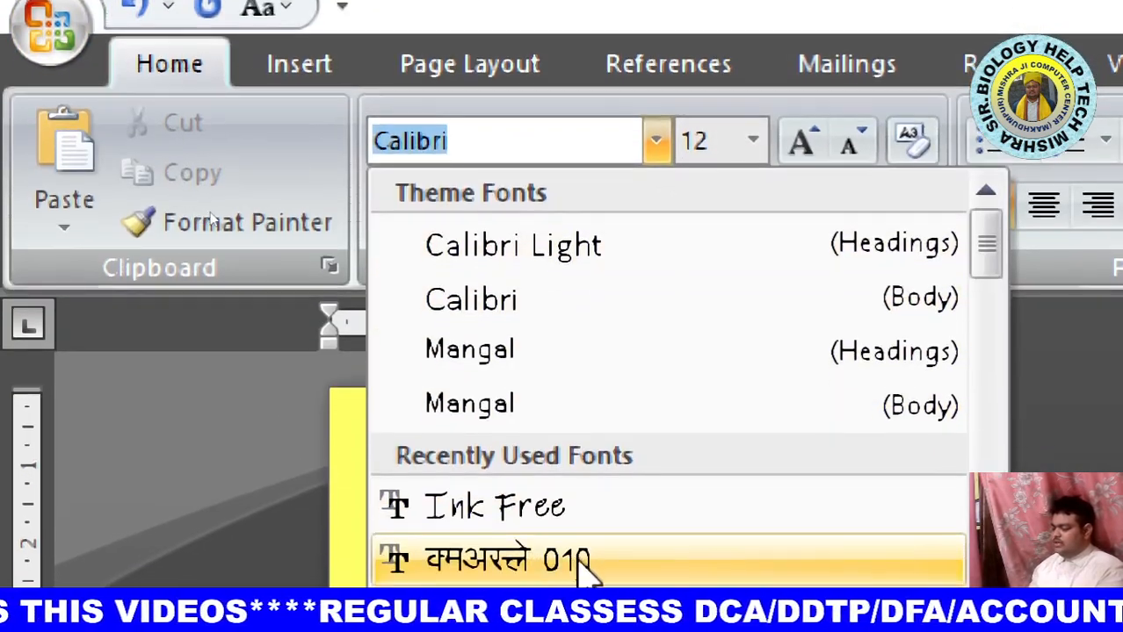
pyautogui.click(549, 567)
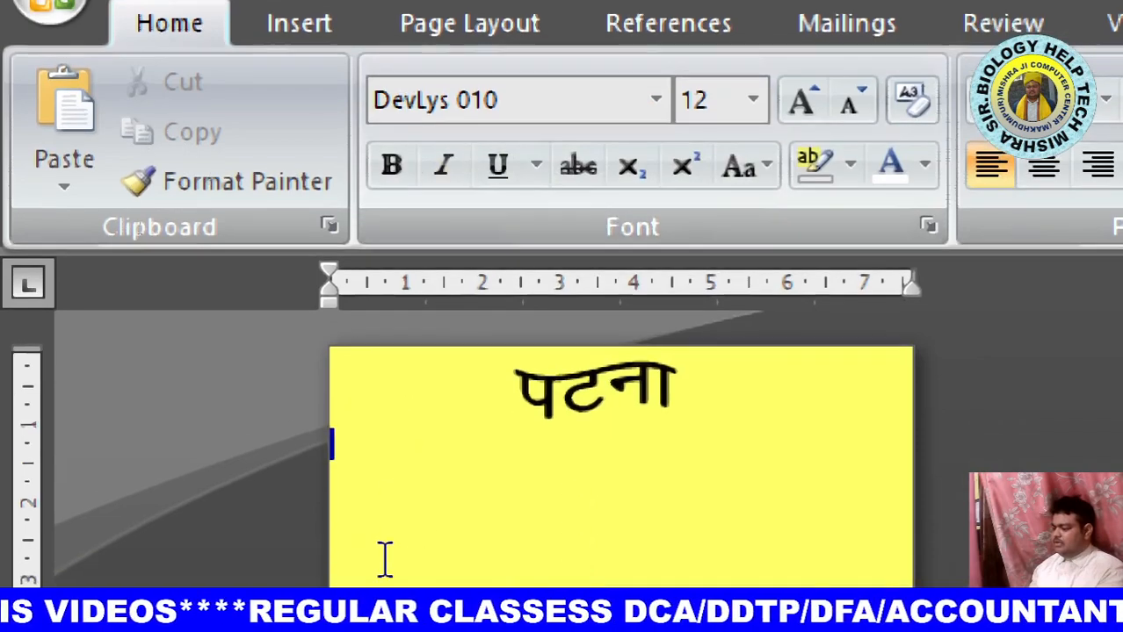
# - Enter the word सीताराम on the line below the पटना heading
pyautogui.write('i')
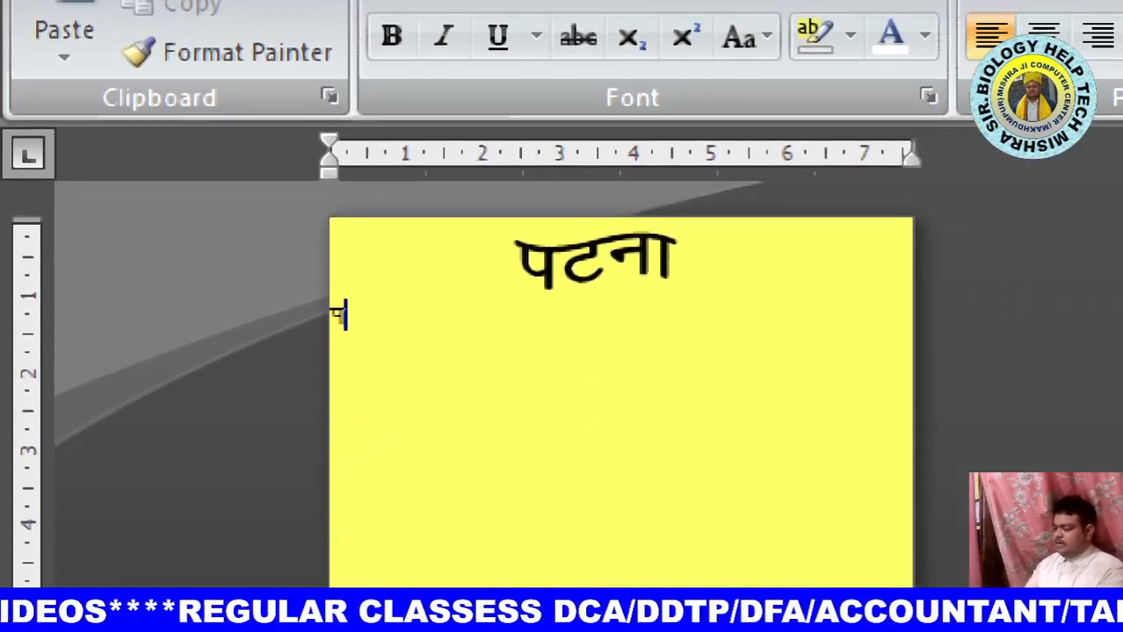
pyautogui.press('BackSpace')
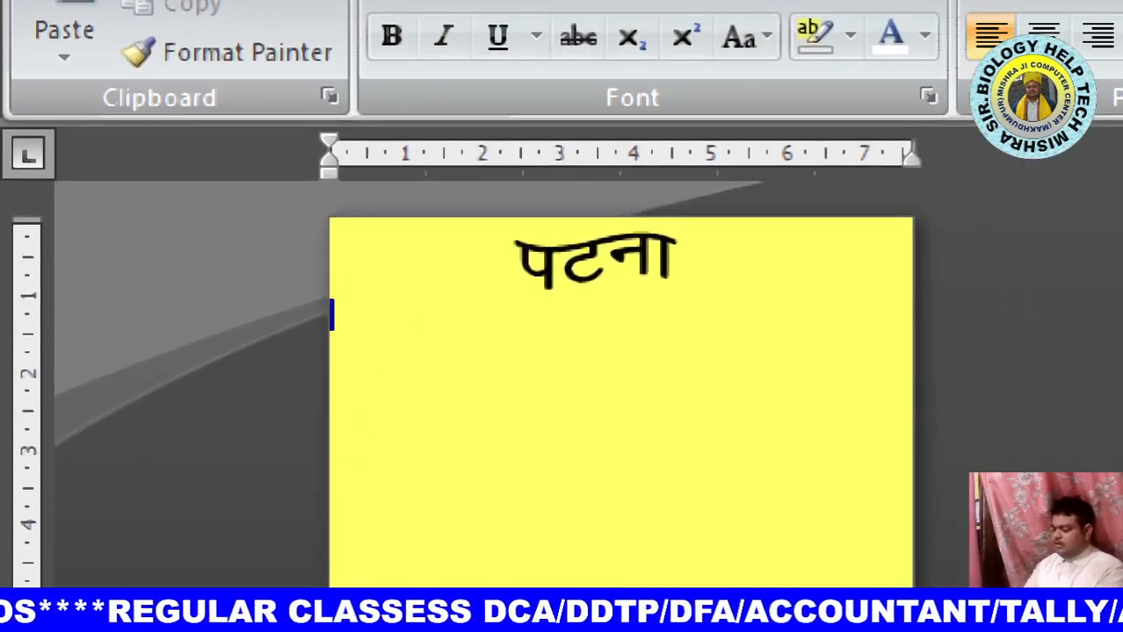
pyautogui.write('lh')
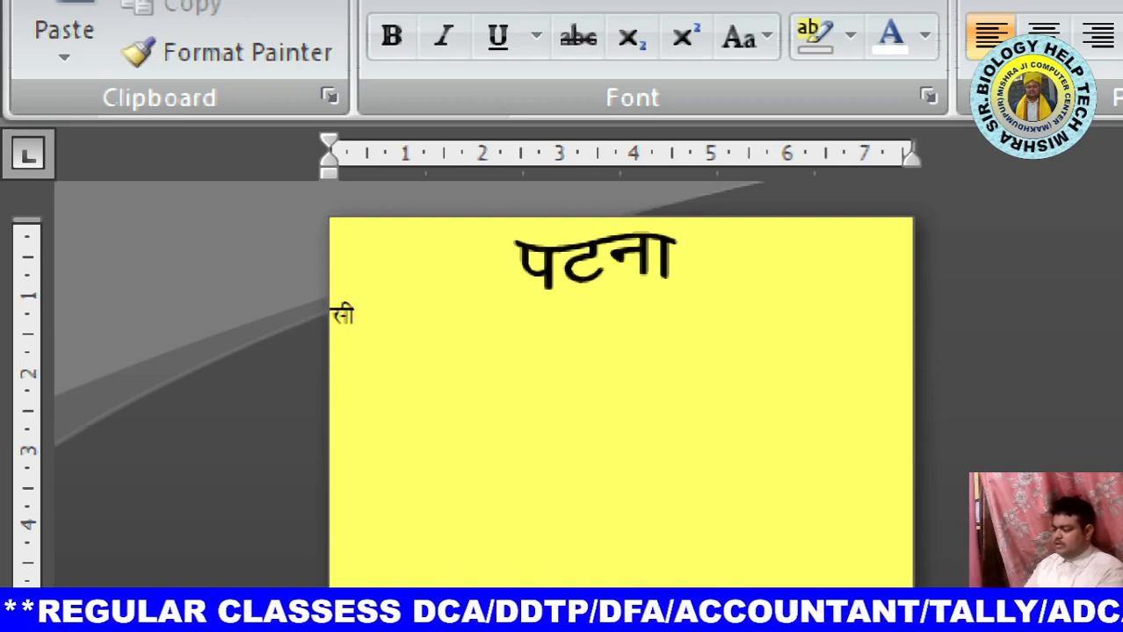
pyautogui.write('e')
pyautogui.press('BackSpace')
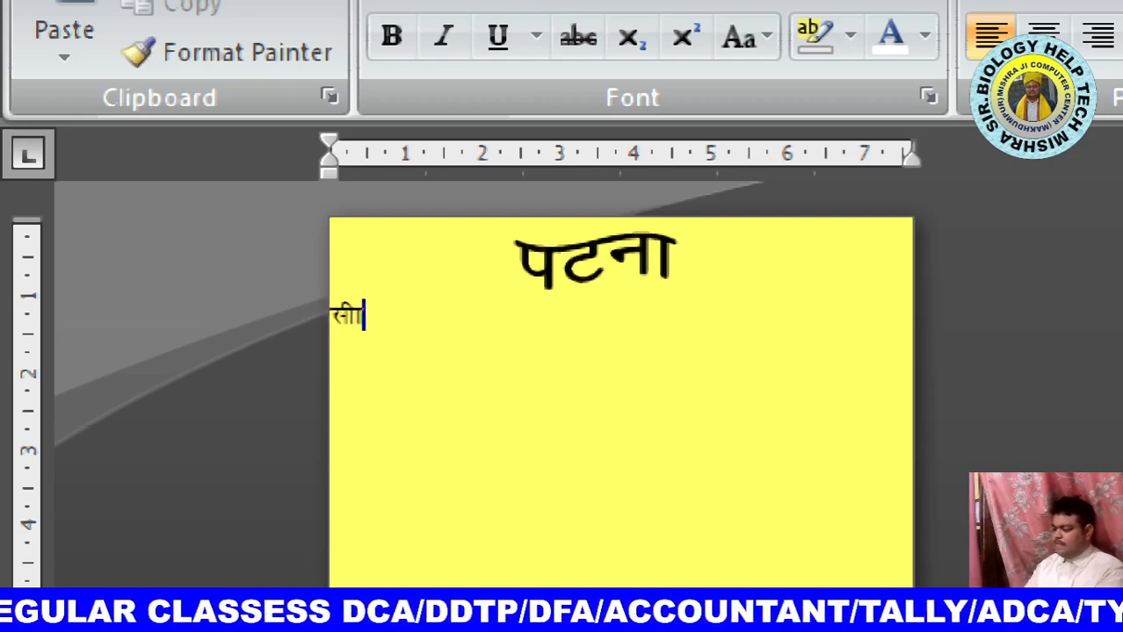
pyautogui.write('rkjke')
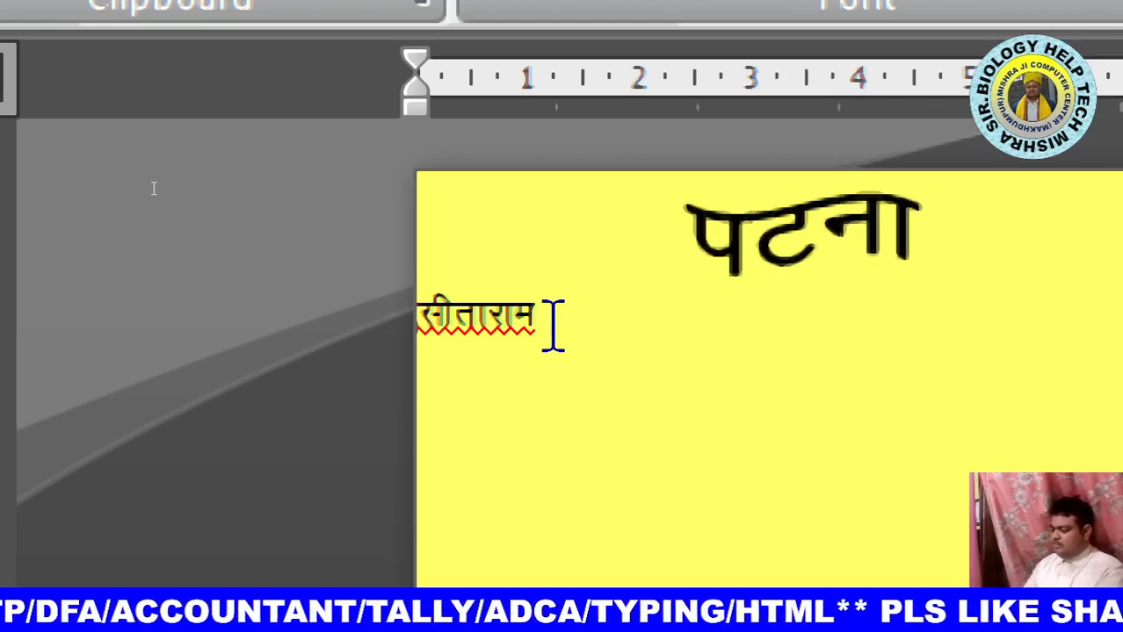
# - Complete the clinic name by adding हड़डी क्लिनिक after सीताराम
pyautogui.write('न')
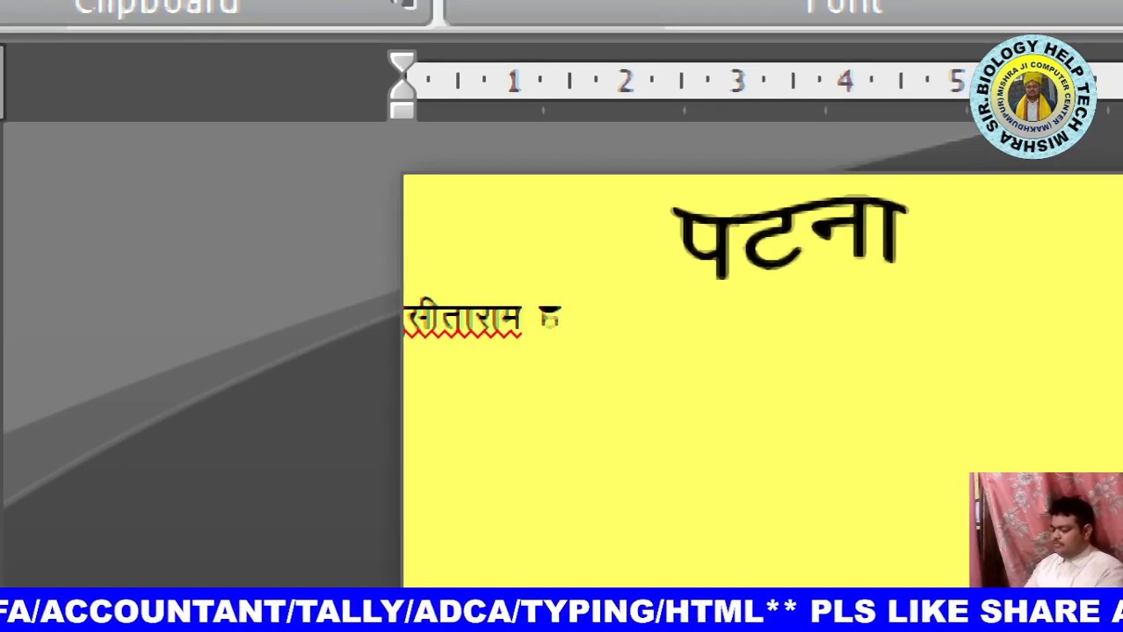
pyautogui.write('ड')
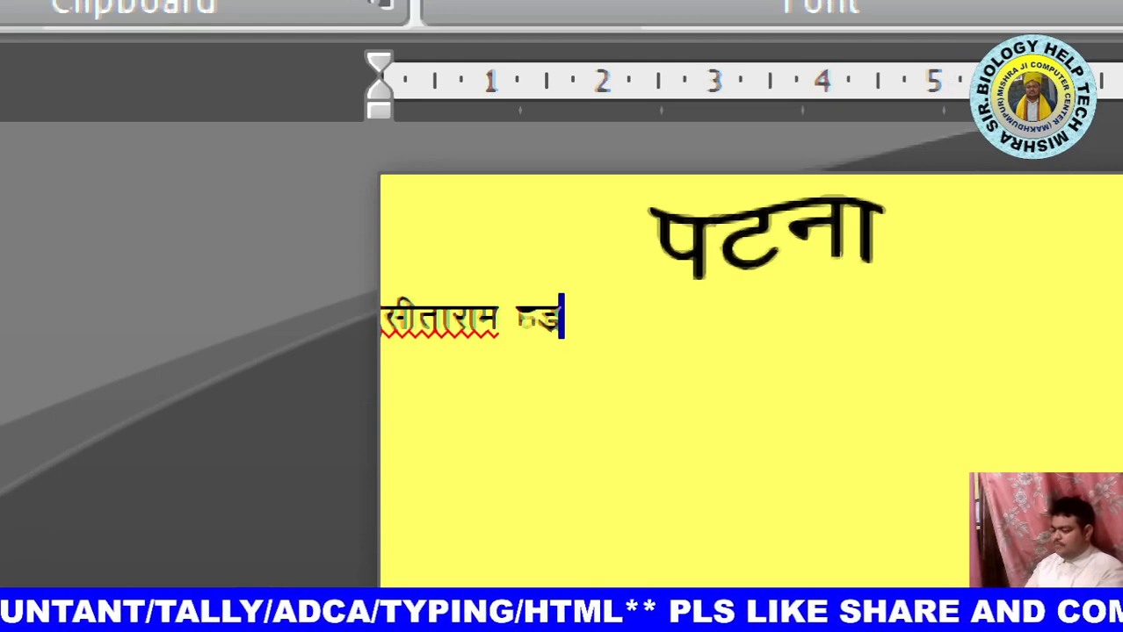
pyautogui.write('डी ')
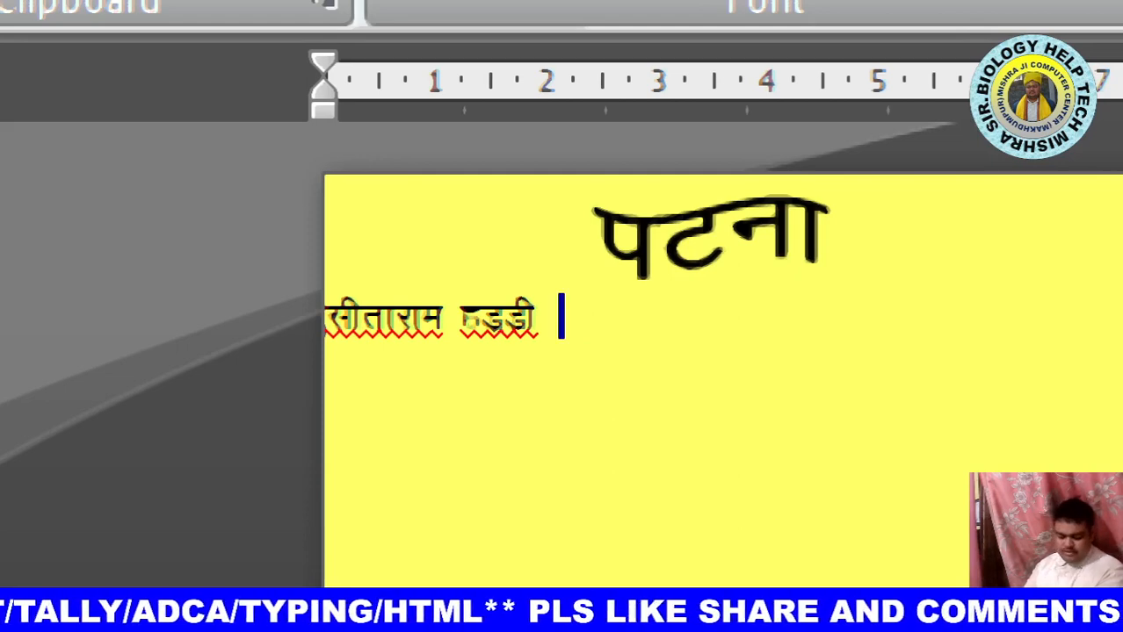
pyautogui.write('ि')
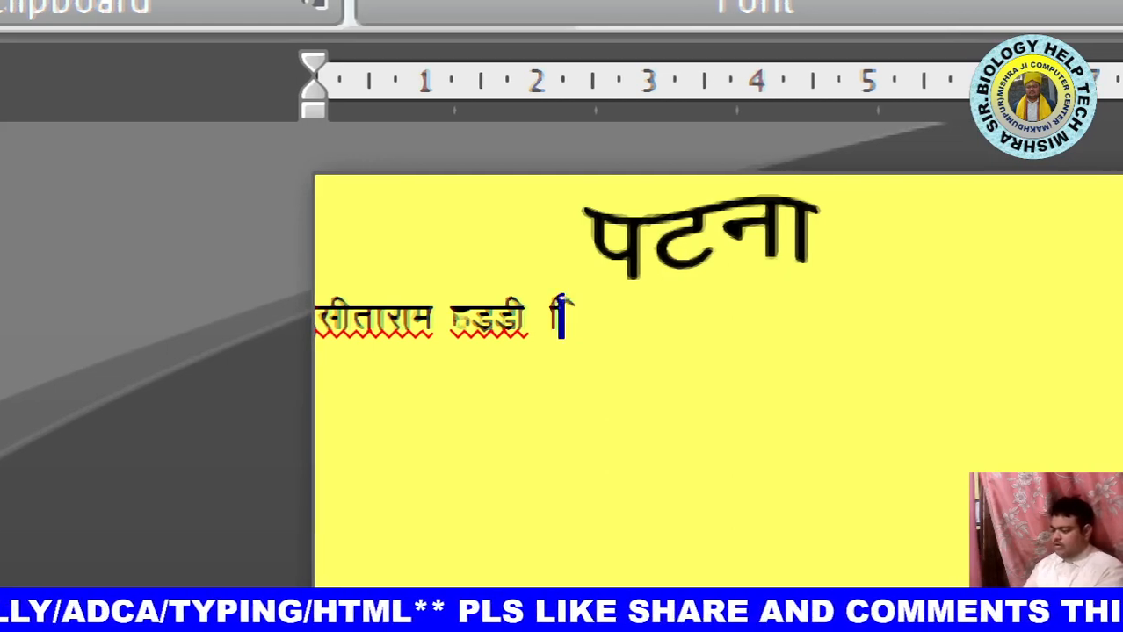
pyautogui.write('व')
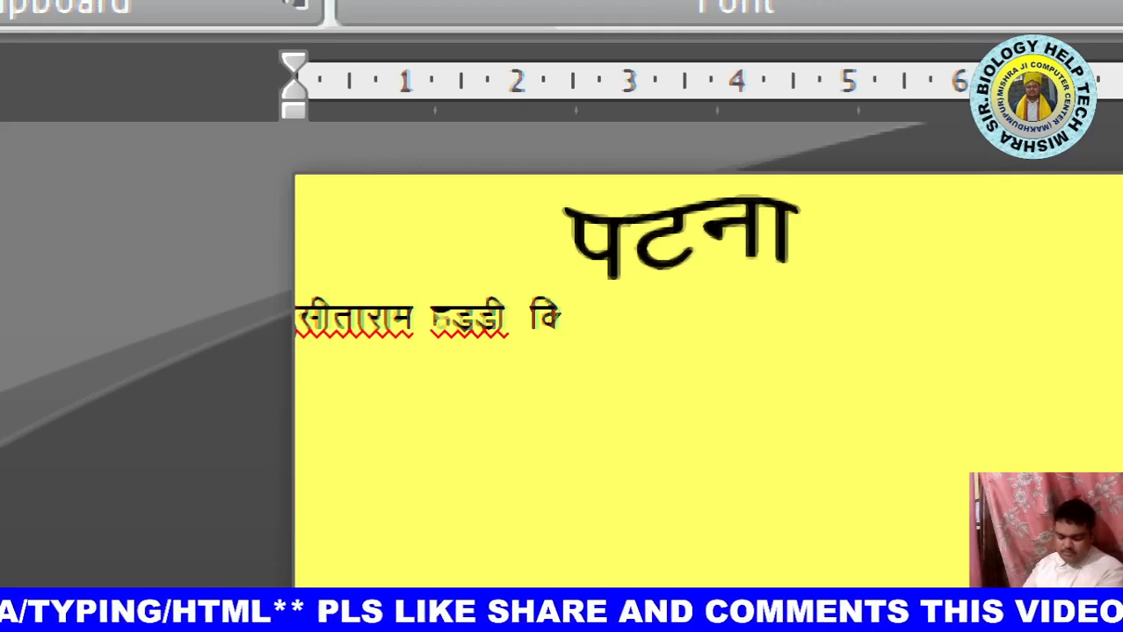
pyautogui.write('ल')
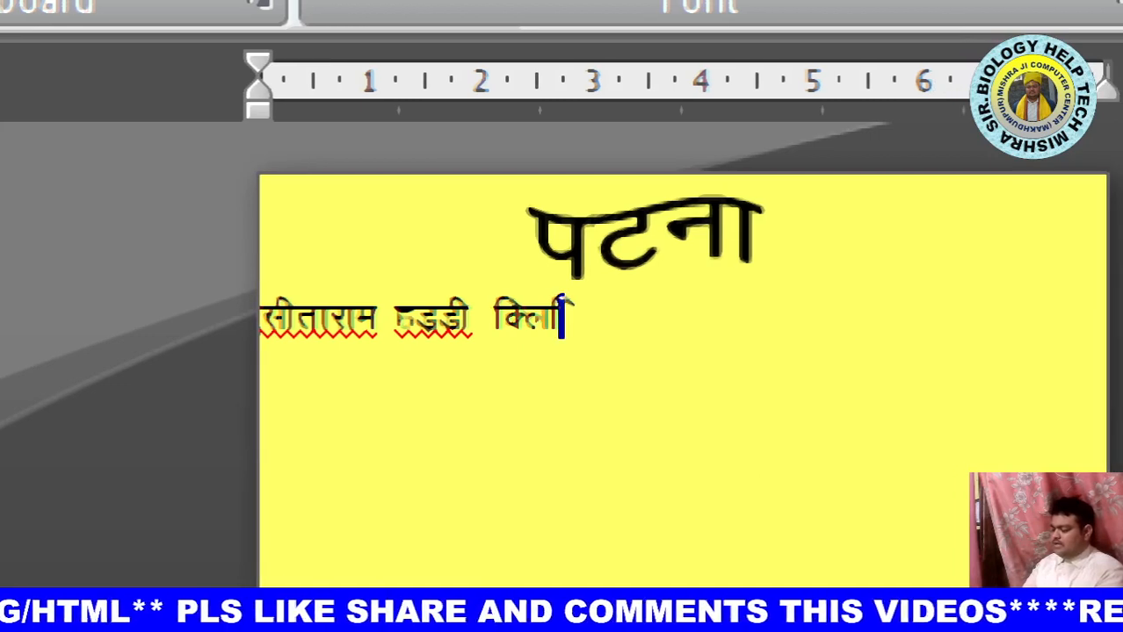
pyautogui.write('नि')
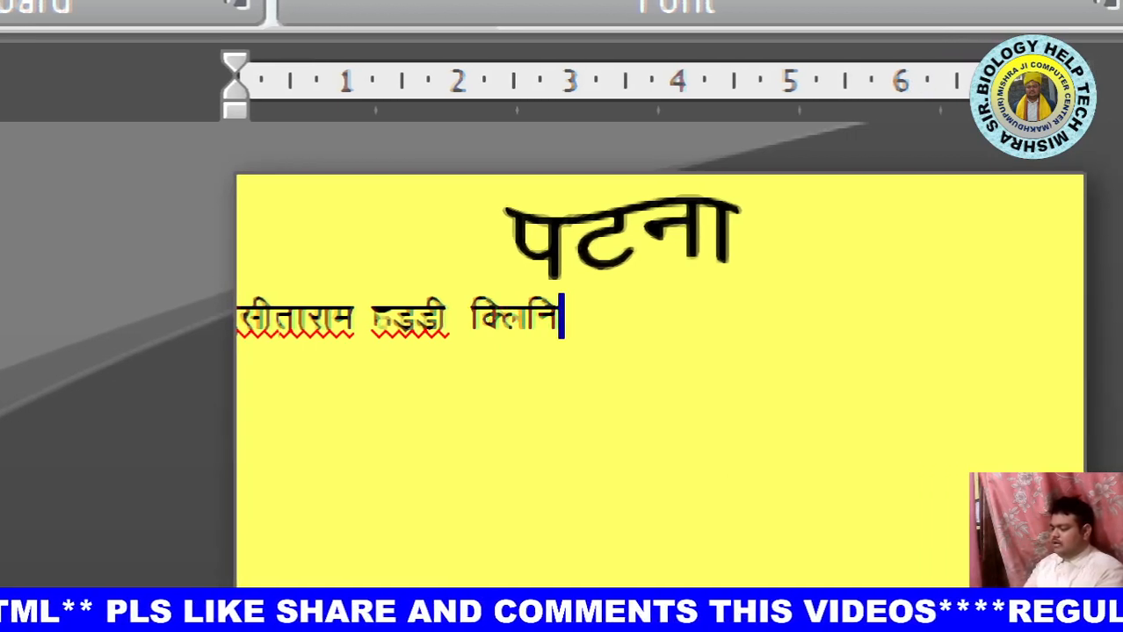
pyautogui.write('क')
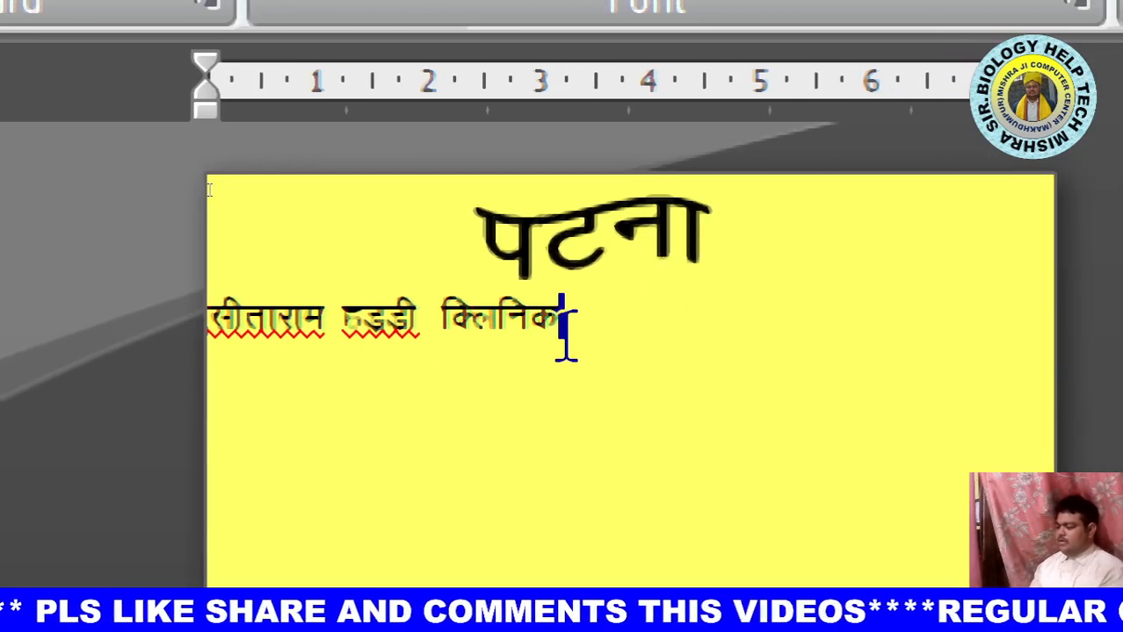
# - Enlarge the सीताराम हड़डी क्लिनिक line to font size 24 and make it bold
pyautogui.moveTo(571, 320); pyautogui.dragTo(242, 308)
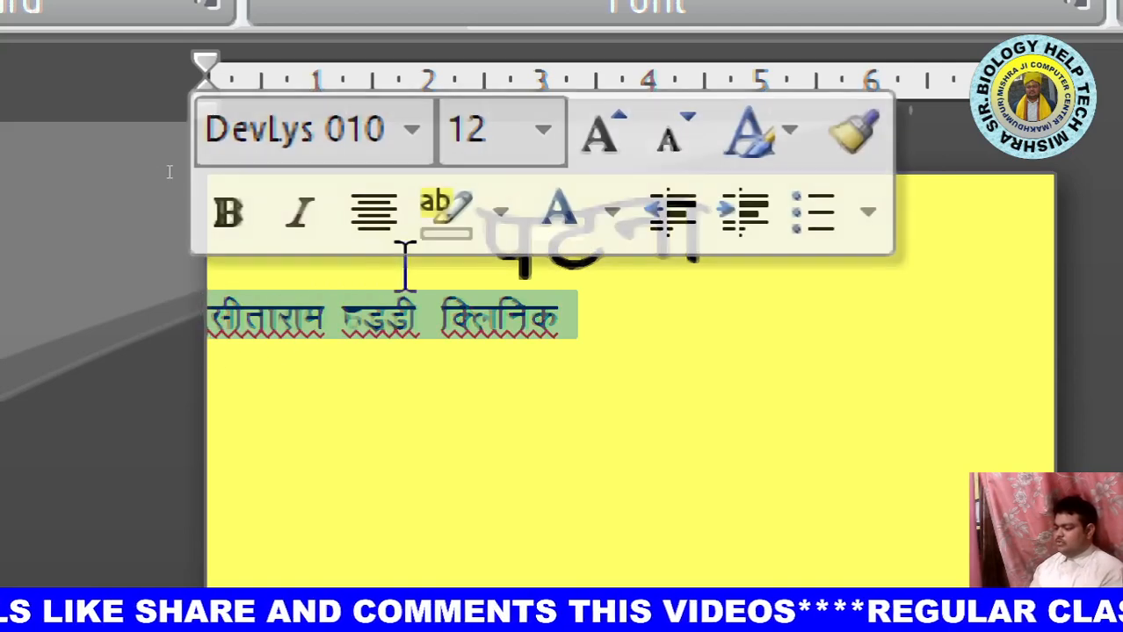
pyautogui.click(603, 134)
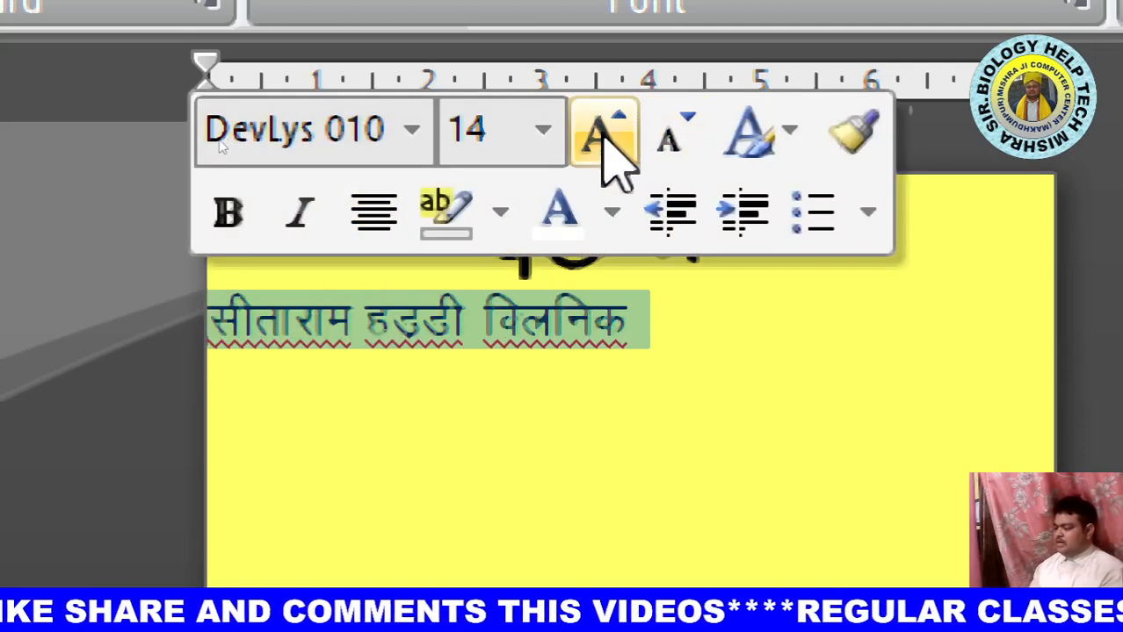
pyautogui.click(603, 133)
pyautogui.click(603, 133)
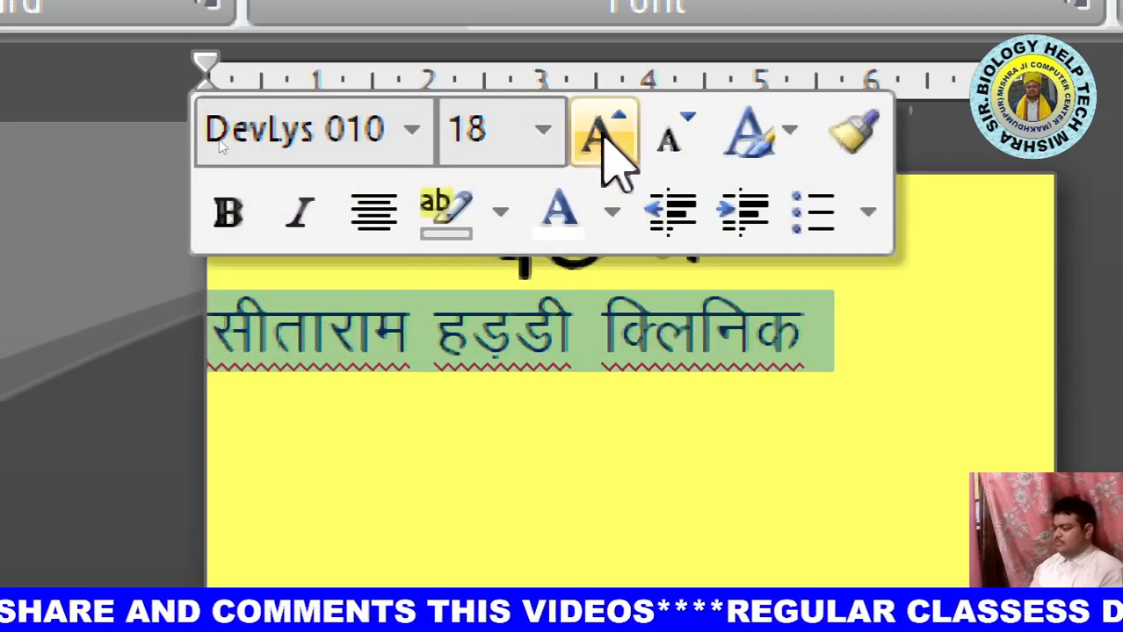
pyautogui.click(602, 133)
pyautogui.click(603, 134)
pyautogui.click(603, 133)
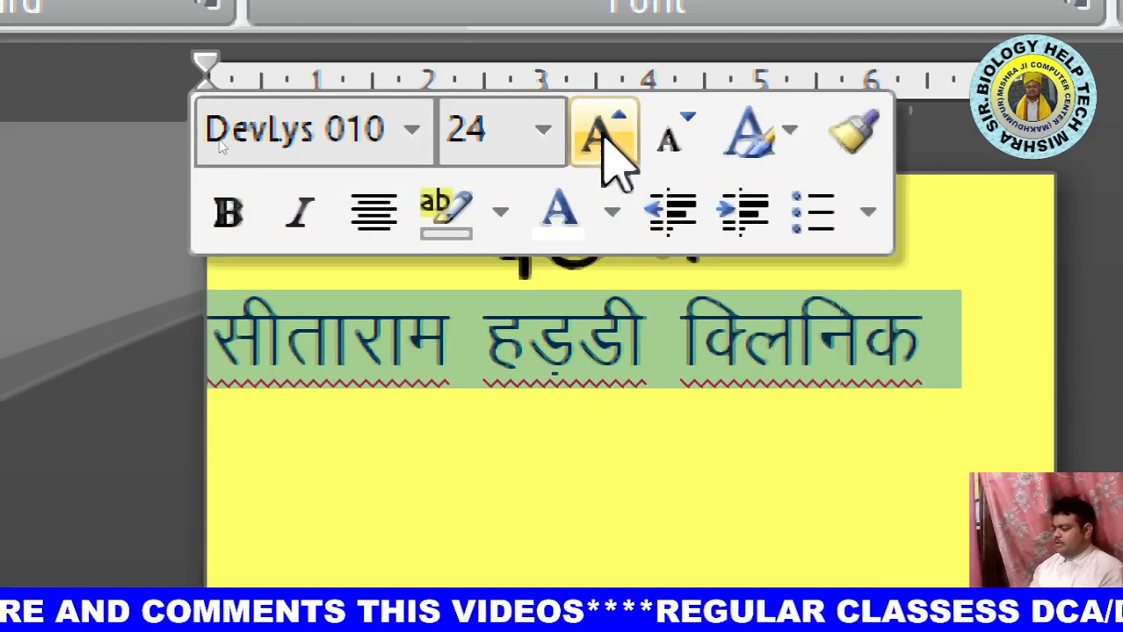
pyautogui.click(229, 215)
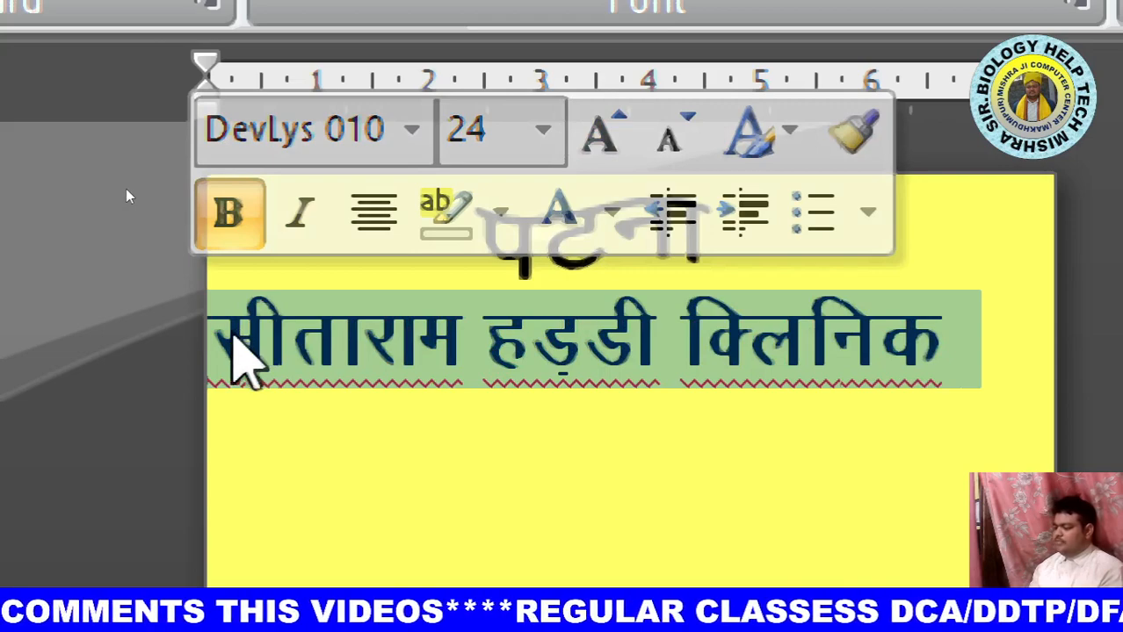
# - Shift the सीताराम हड़डी क्लिनिक line slightly inward with leading spaces so it sits under the पटना heading
pyautogui.click(233, 338)
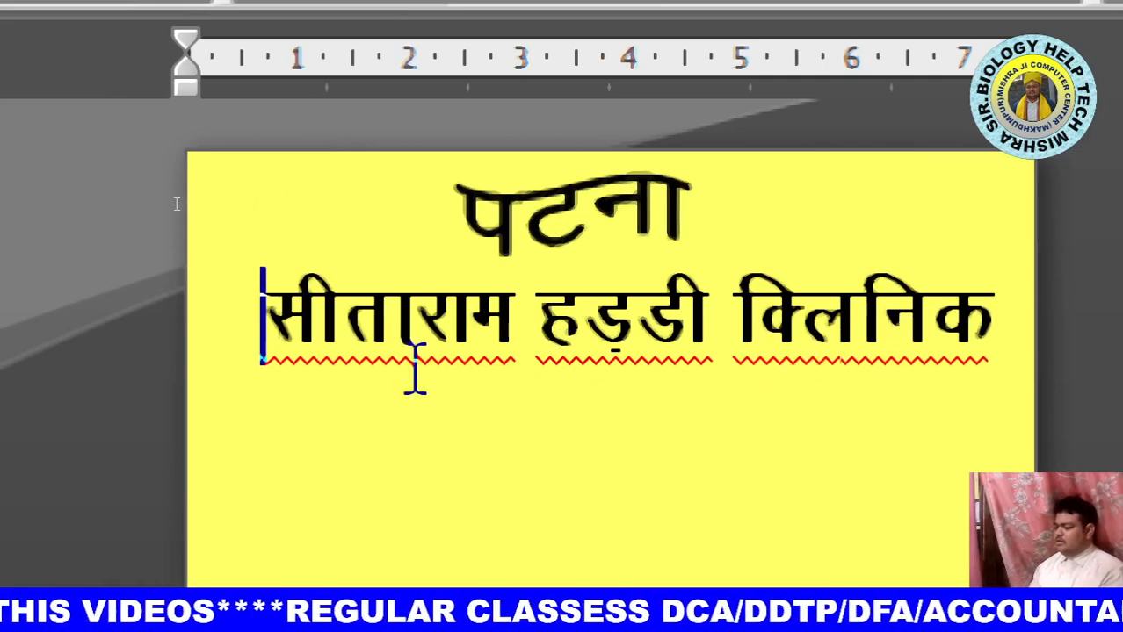
pyautogui.press('BackSpace')
pyautogui.press('BackSpace')
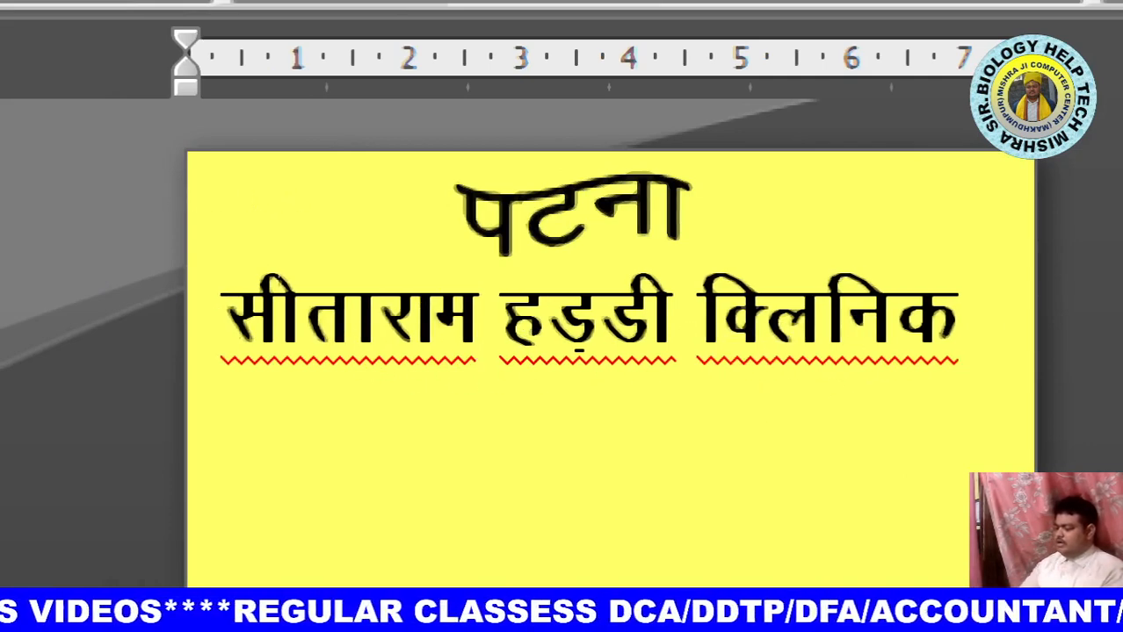